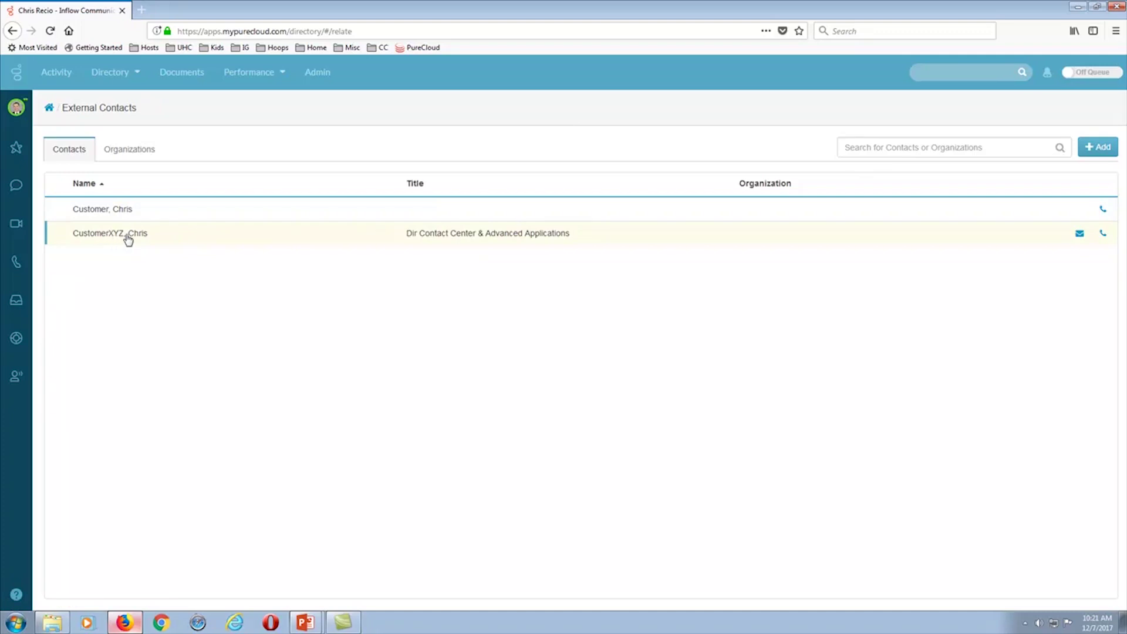
- Glance at the Organizations list, return to Contacts, and open the + Add menu
left_click(125, 155)
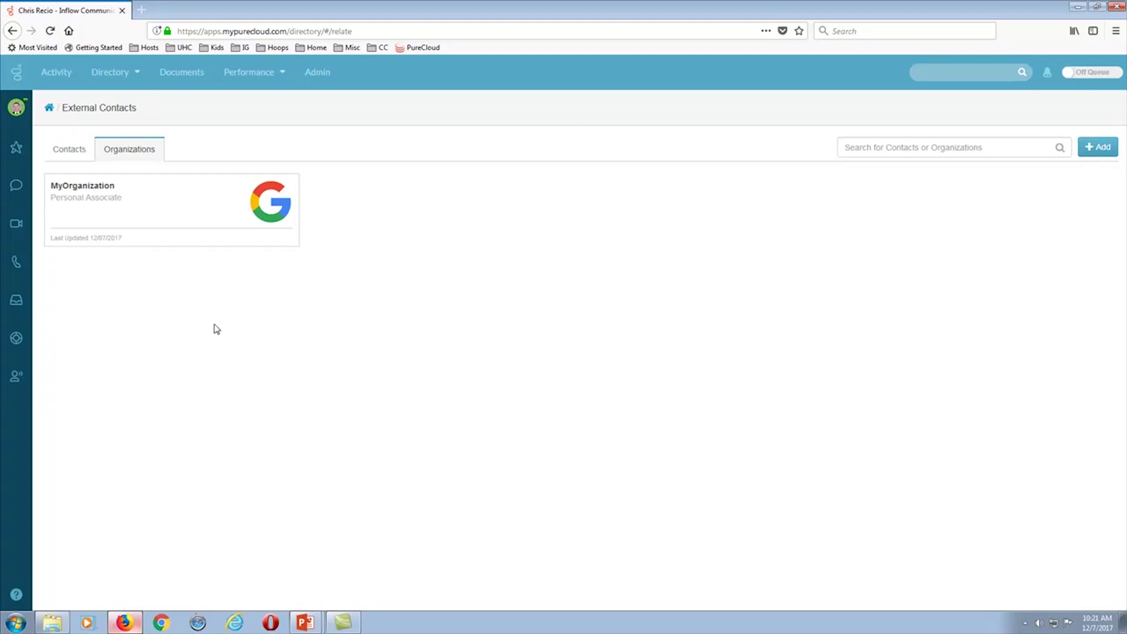
left_click(71, 156)
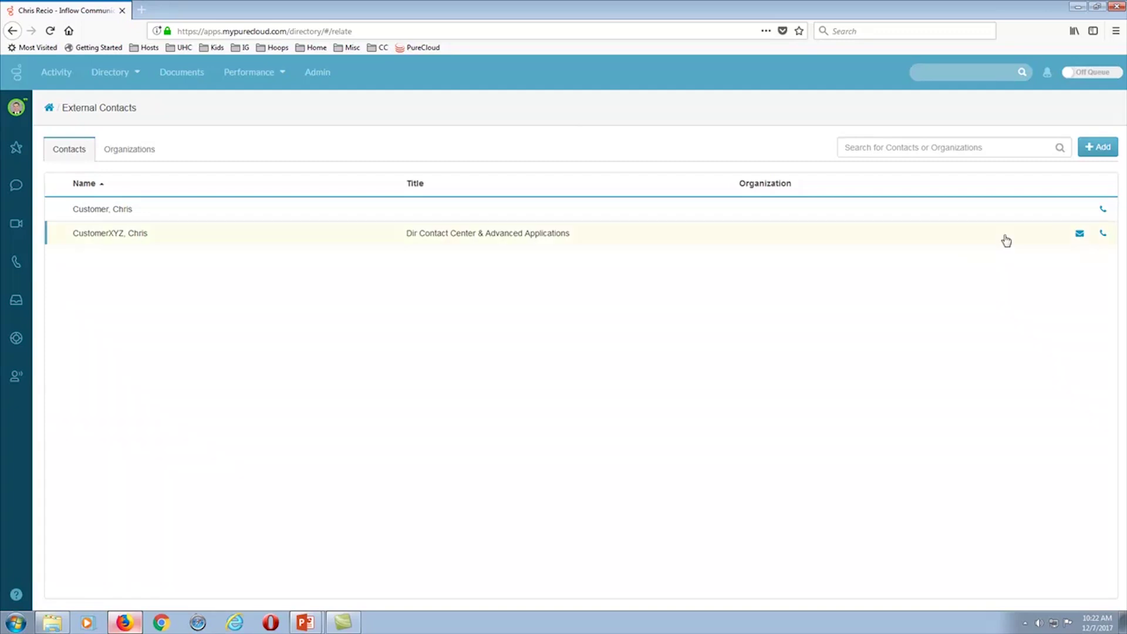
left_click(1105, 152)
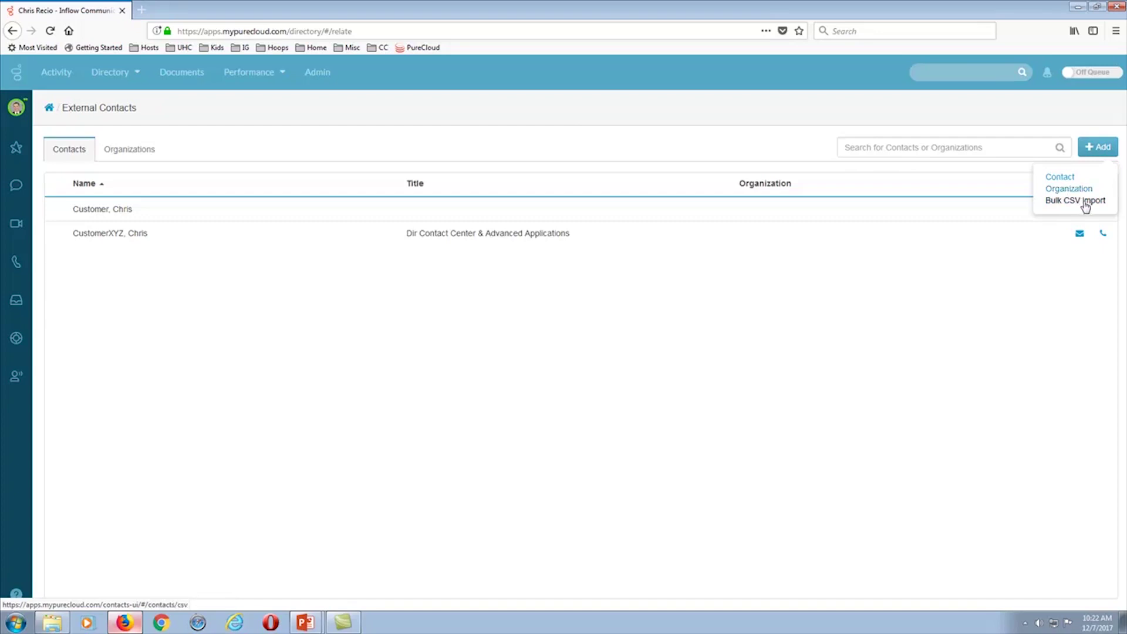
- Add a new external contact with the person's first name, middle initial and last name
left_click(1061, 177)
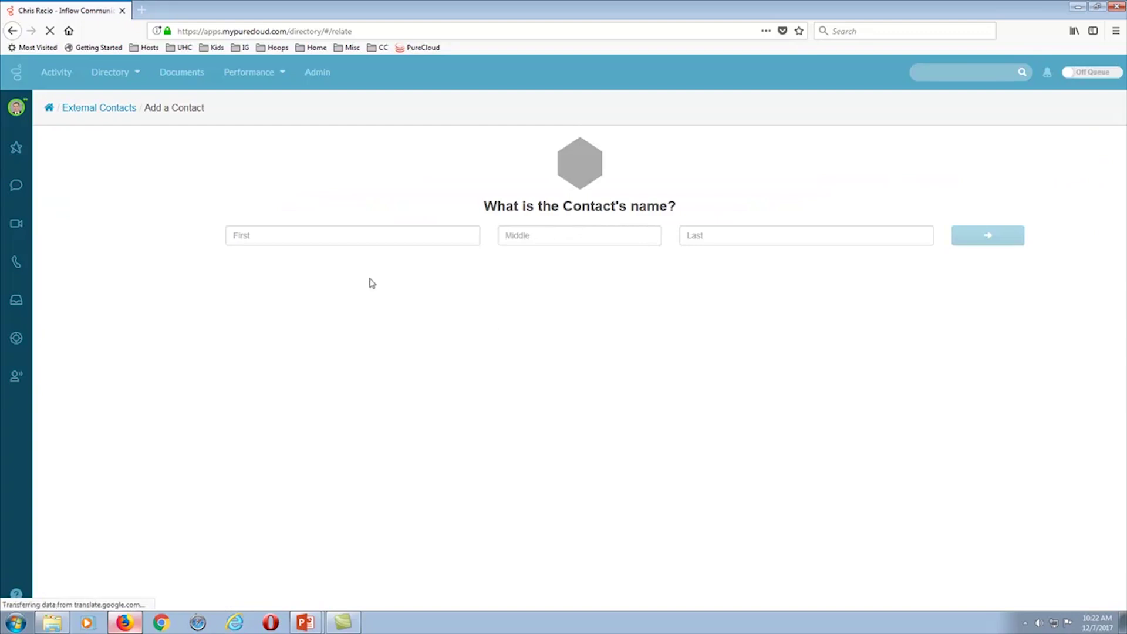
left_click(267, 240)
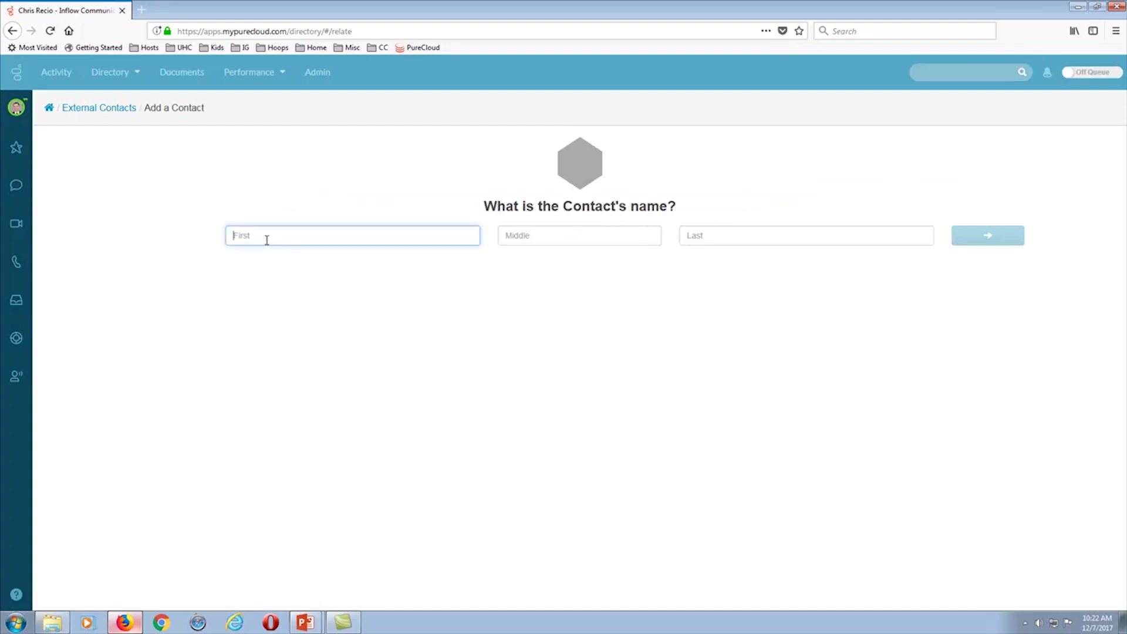
type("Jone")
key("BackSpace")
key("BackSpace")
key("BackSpace")
key("Tab")
type("J")
key("Tab")
type("Jone")
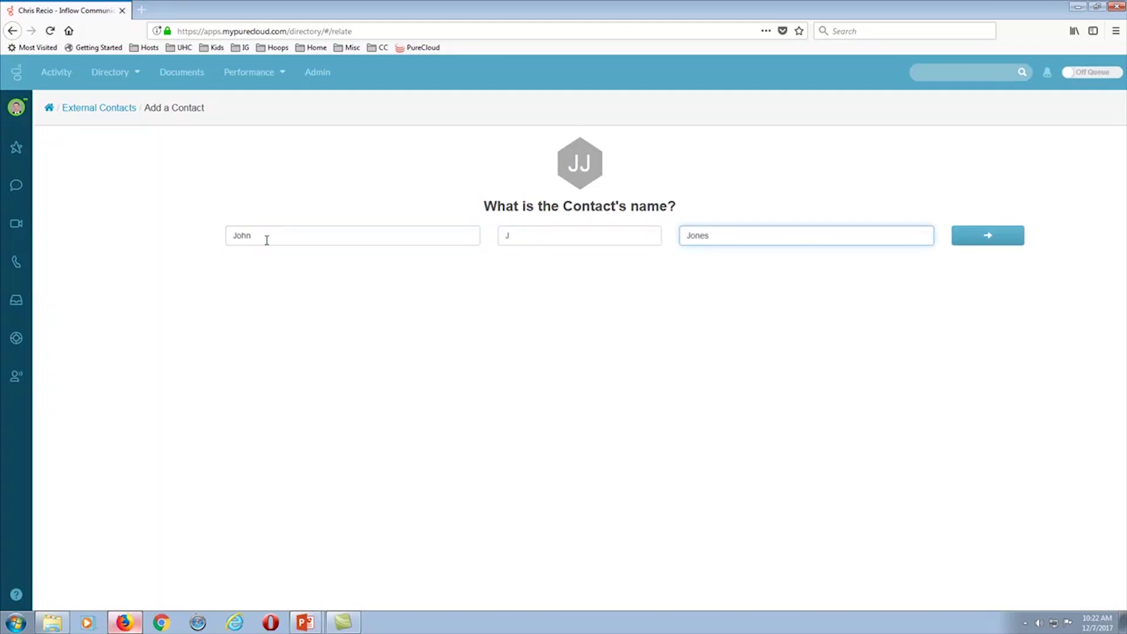
left_click(983, 239)
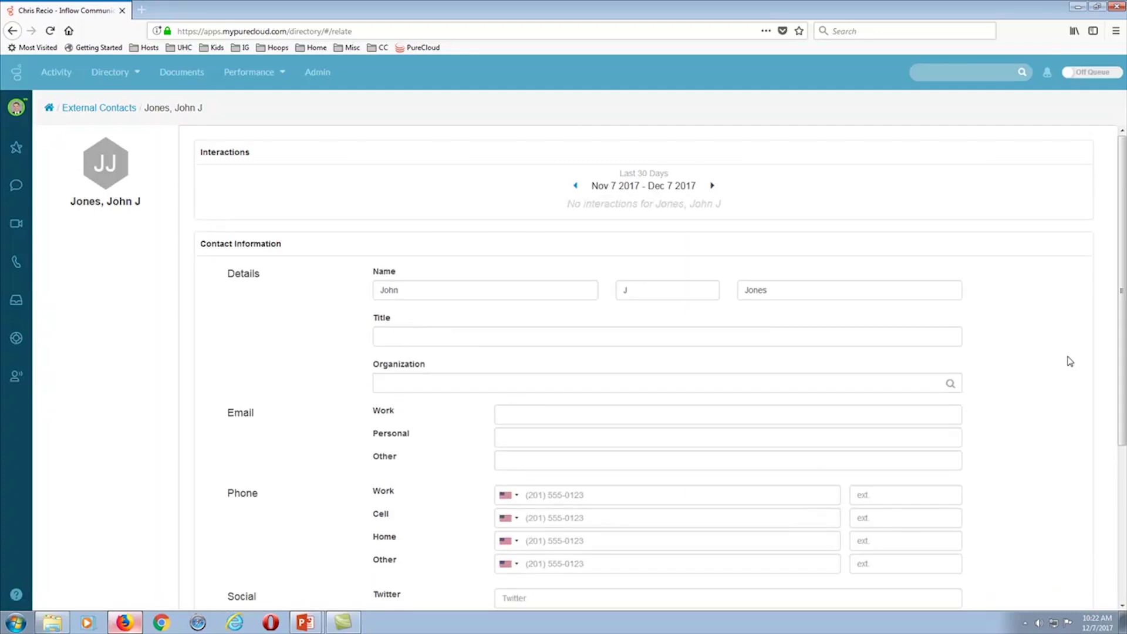
- Give the contact the title CEO and enter the contact's work e-mail address
scroll(503, 329, "down", 1)
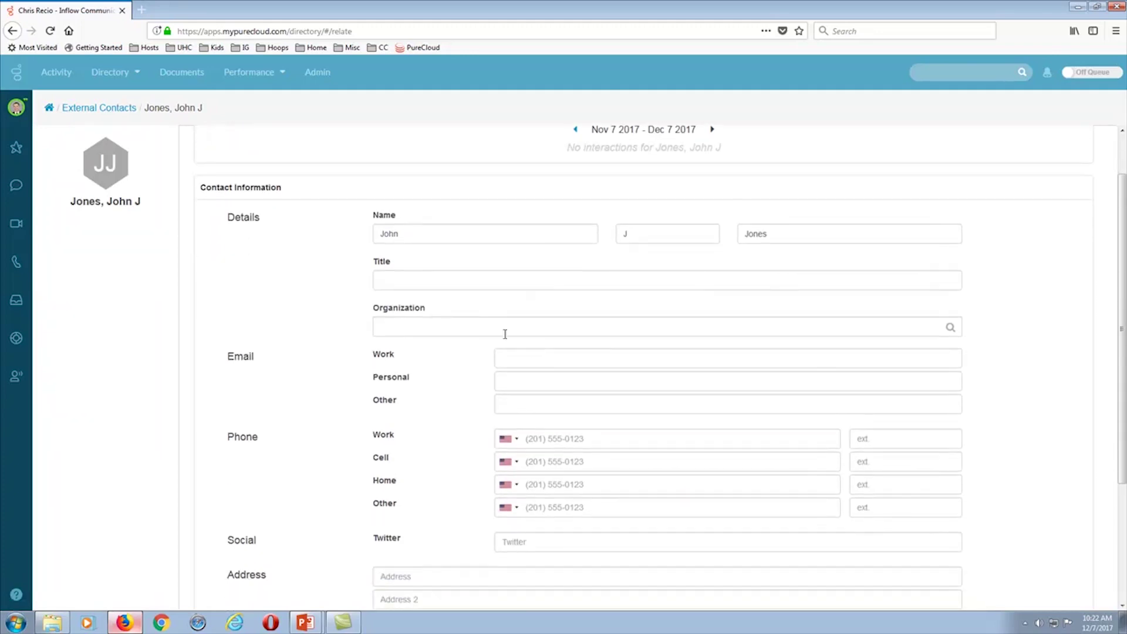
left_click(419, 285)
type("CEO")
left_click(517, 357)
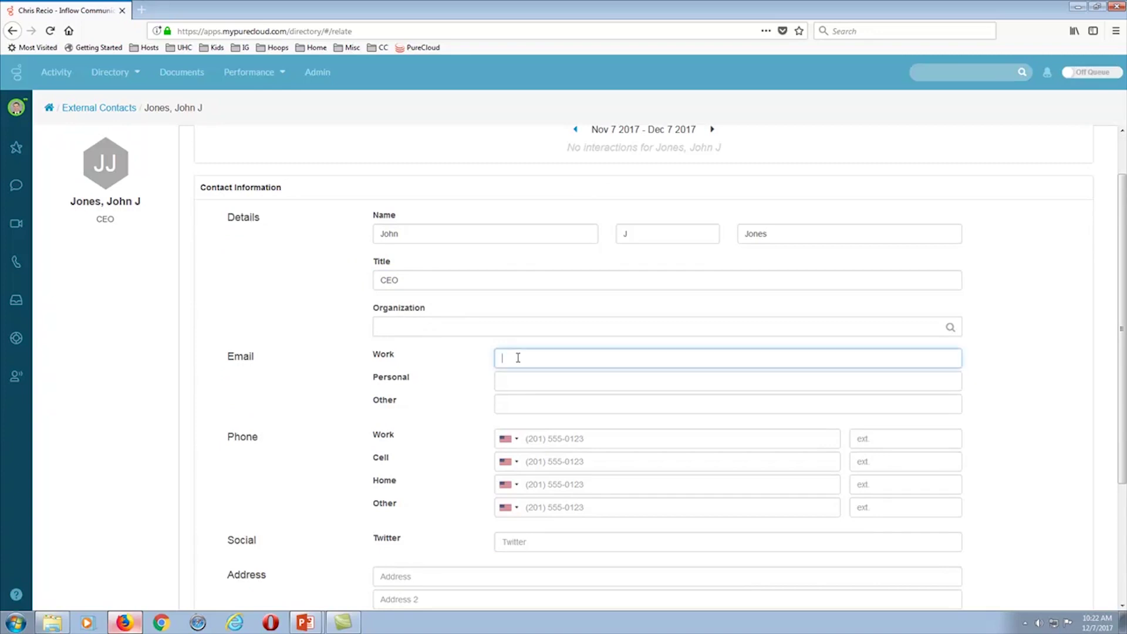
type("760")
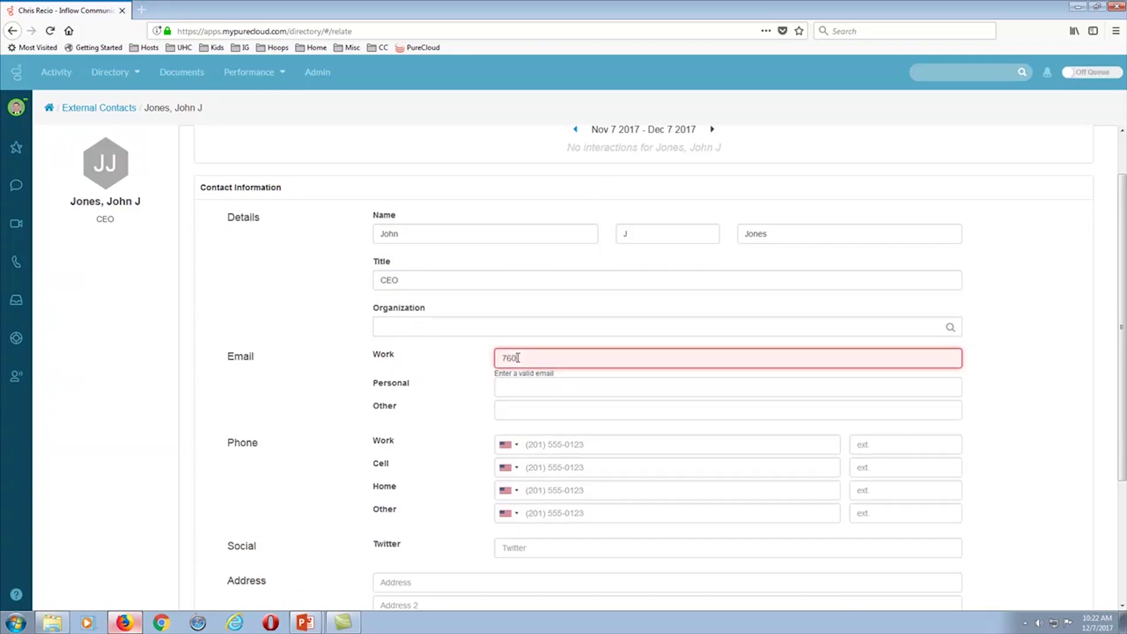
type("5551212")
key("Tab")
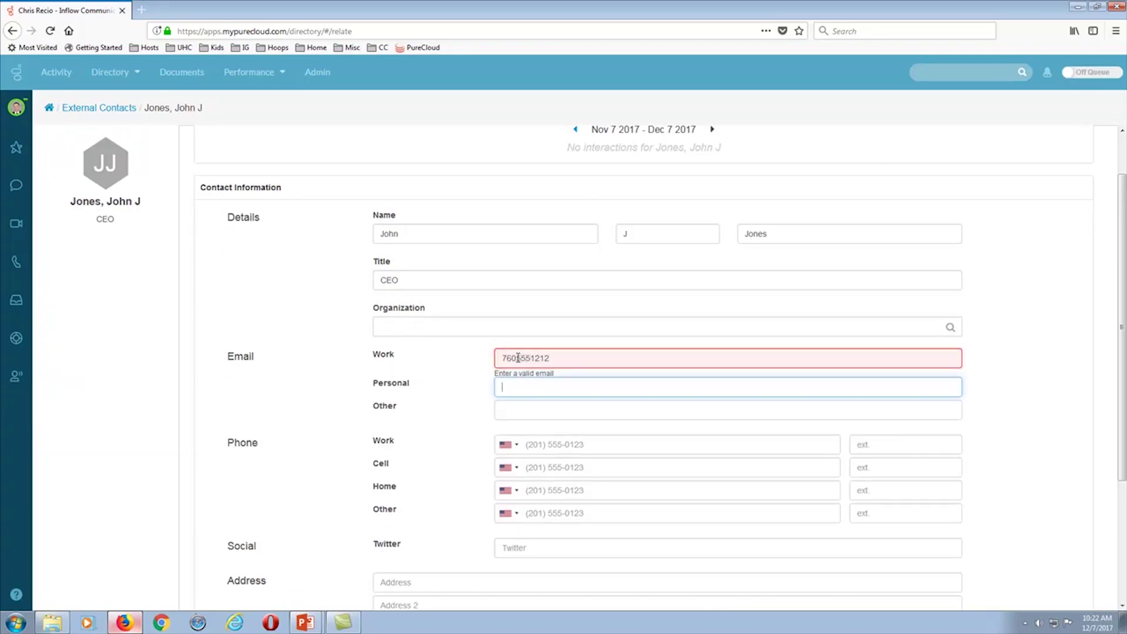
double_click(561, 357)
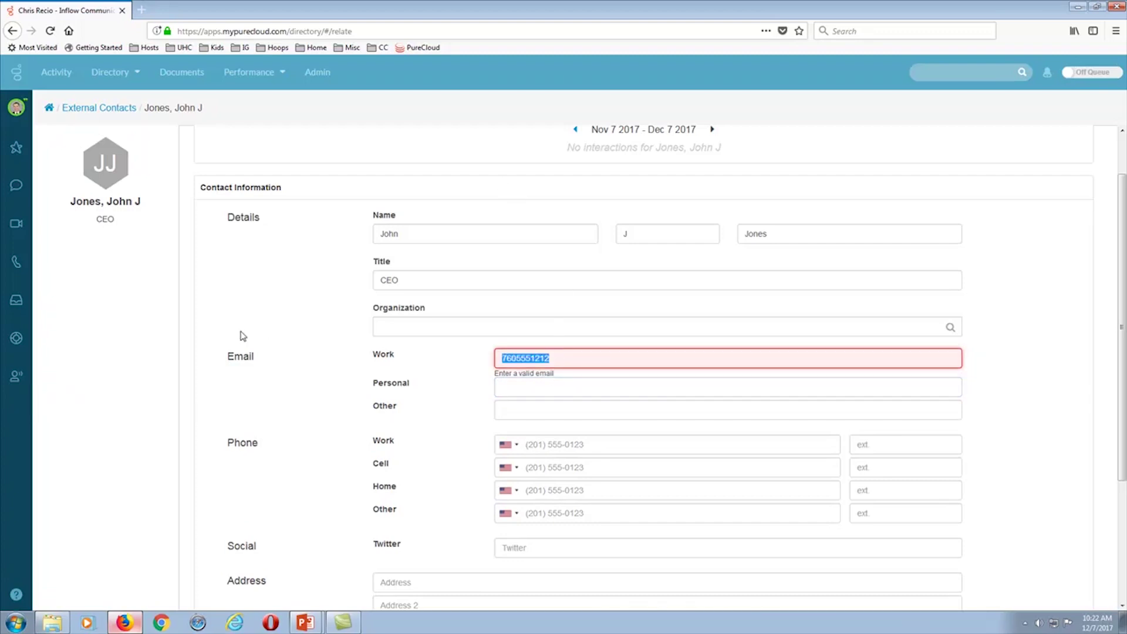
type("760-555-1212")
key("ctrl+a")
key("BackSpace")
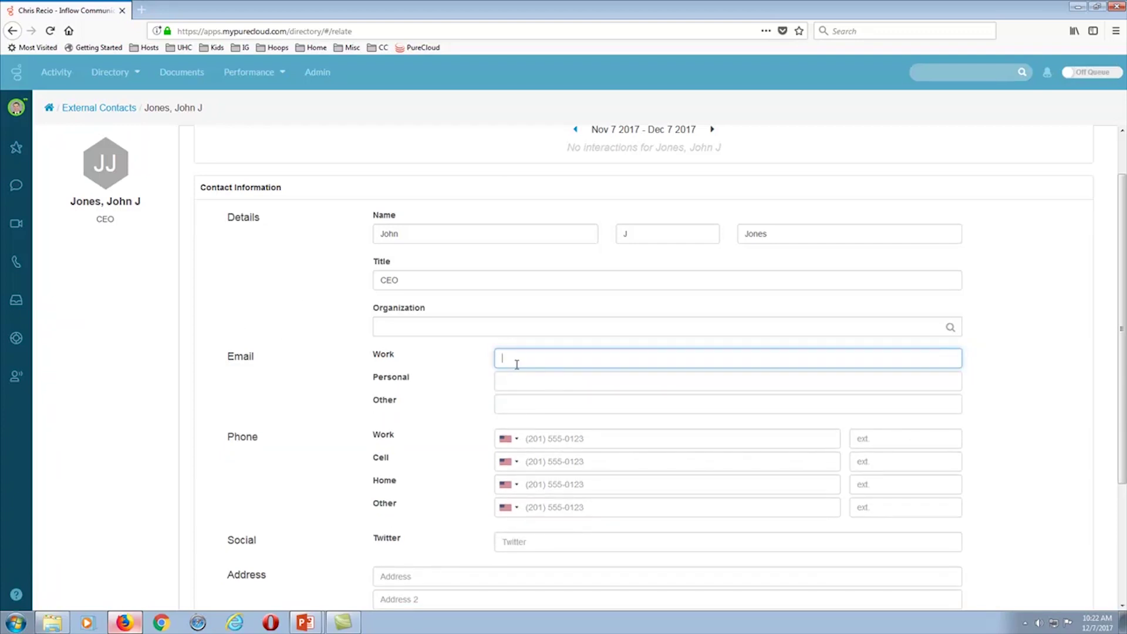
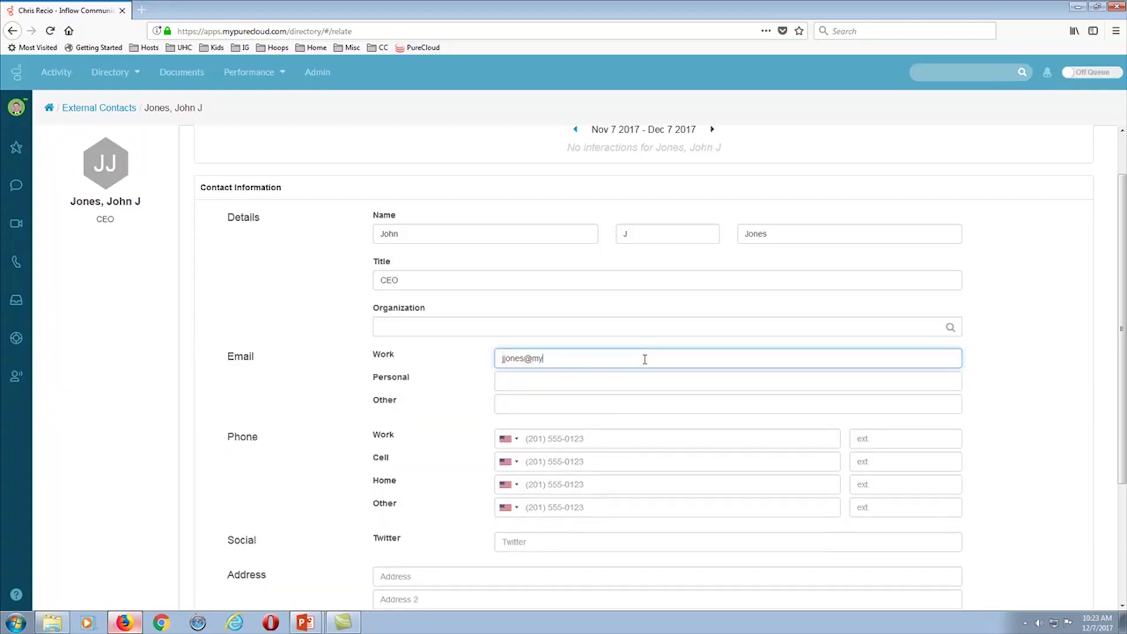
left_click(523, 383)
left_click(514, 405)
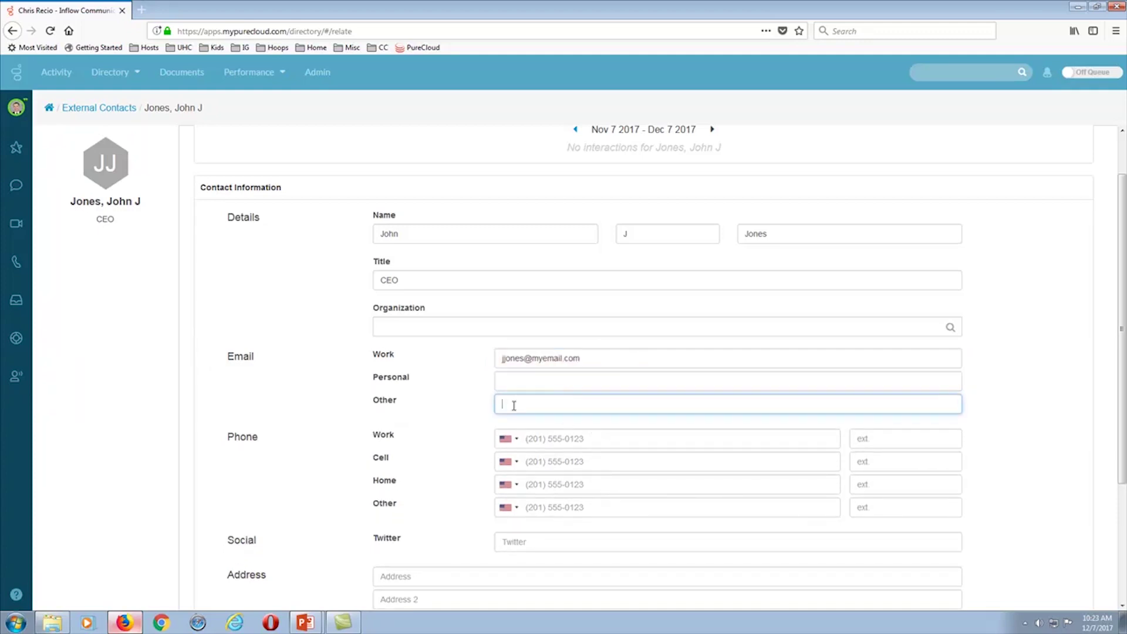
- Enter the contact's work phone number, formatted with area-code parentheses and a dash
left_click(558, 438)
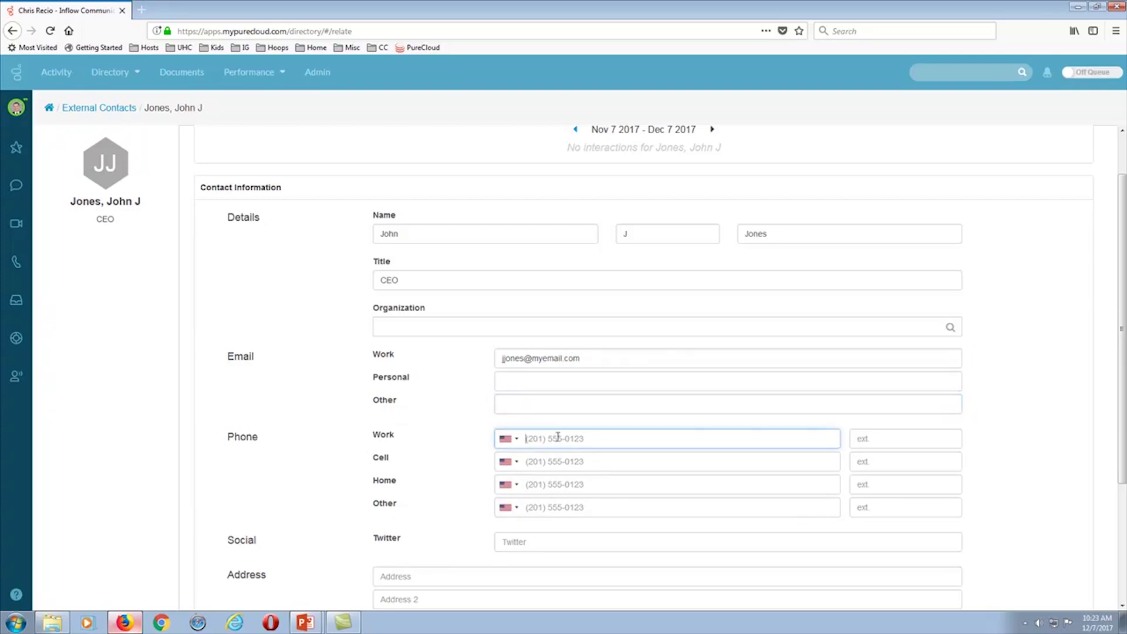
type("7605551212")
key("Tab")
left_click(575, 465)
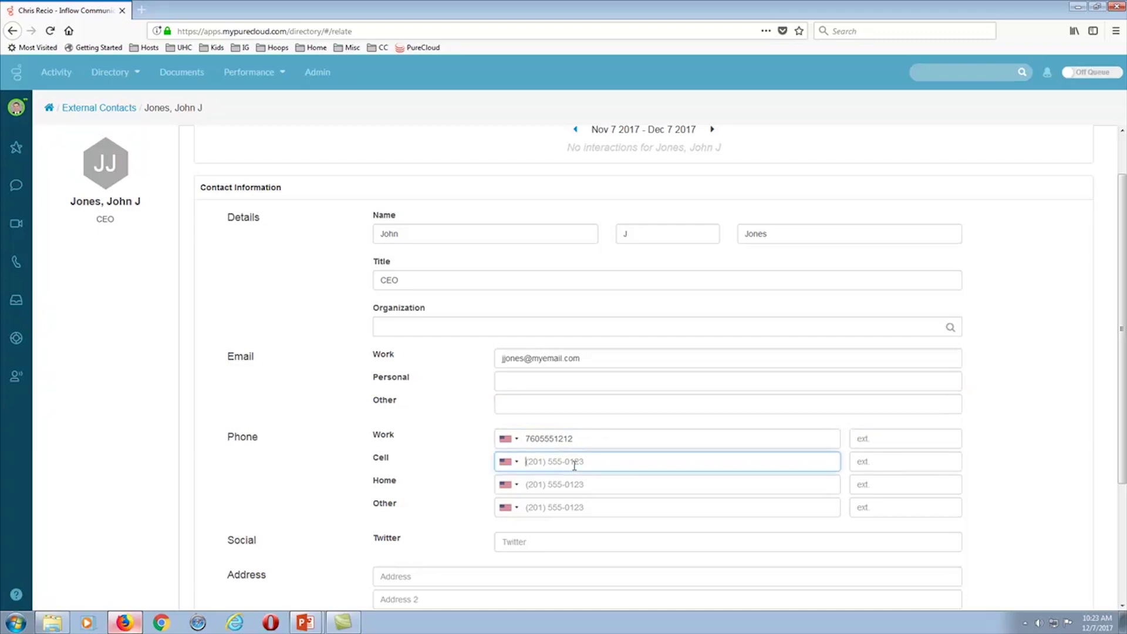
left_click_drag(579, 443, 476, 440)
type("760")
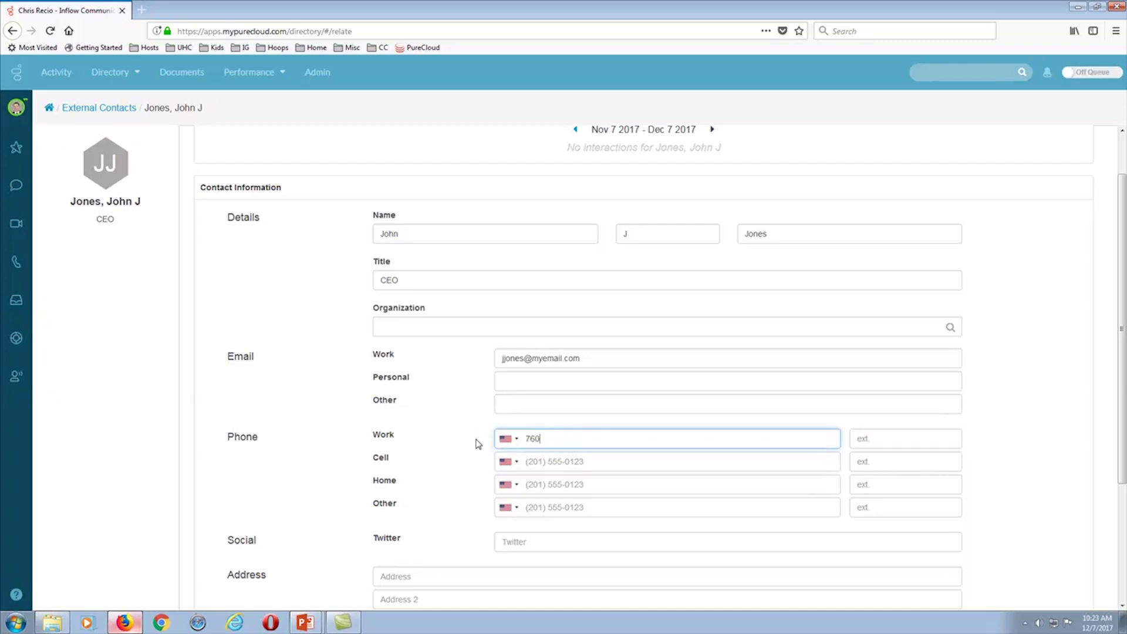
type("-555-1212")
left_click(579, 461)
mouse_move(539, 439)
left_mouse_down()
mouse_move(578, 441)
mouse_move(521, 444)
left_mouse_up()
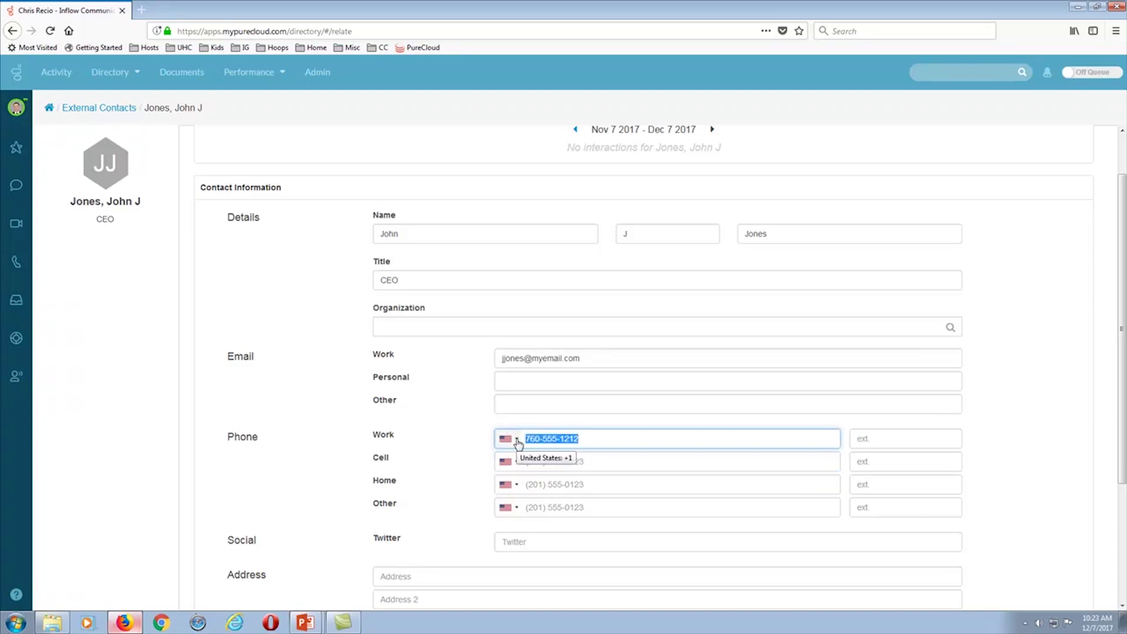
type("760) 555-1212")
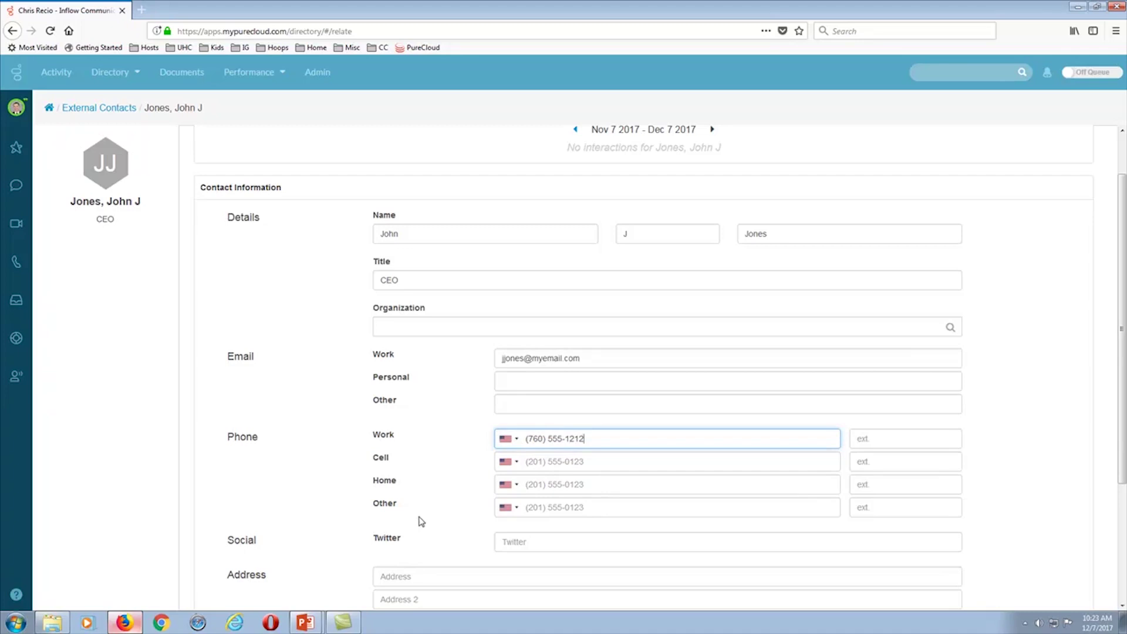
scroll(422, 517, "down", 1)
scroll(426, 496, "down", 5)
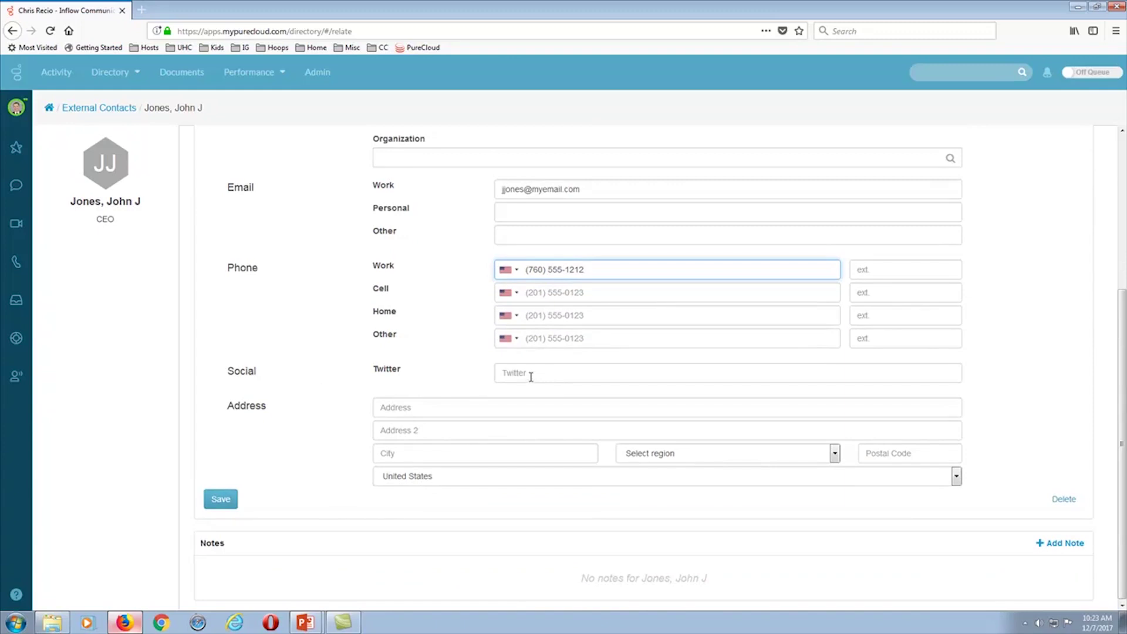
- Fill in the contact's street address, city Los Angeles, state California and postal code 90058
left_click(425, 409)
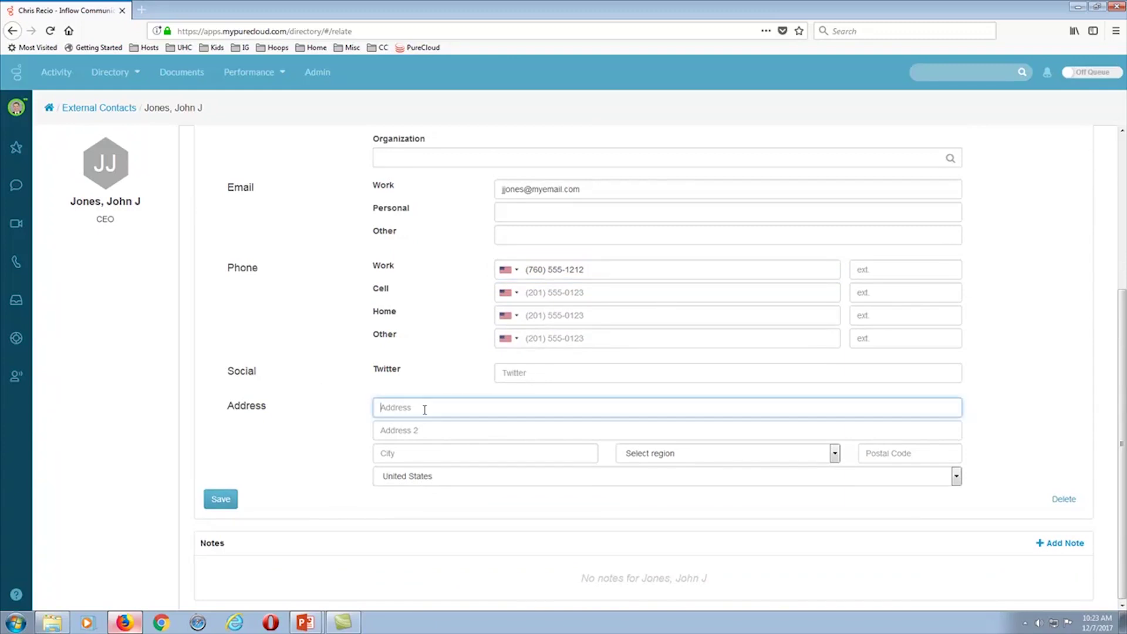
type("123")
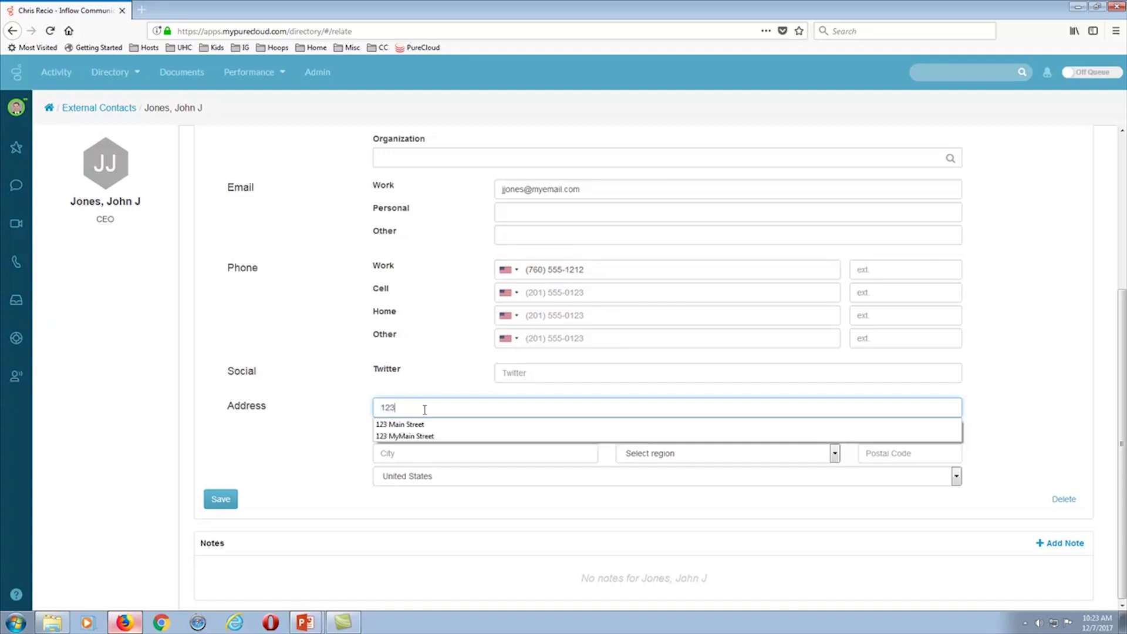
left_click(405, 435)
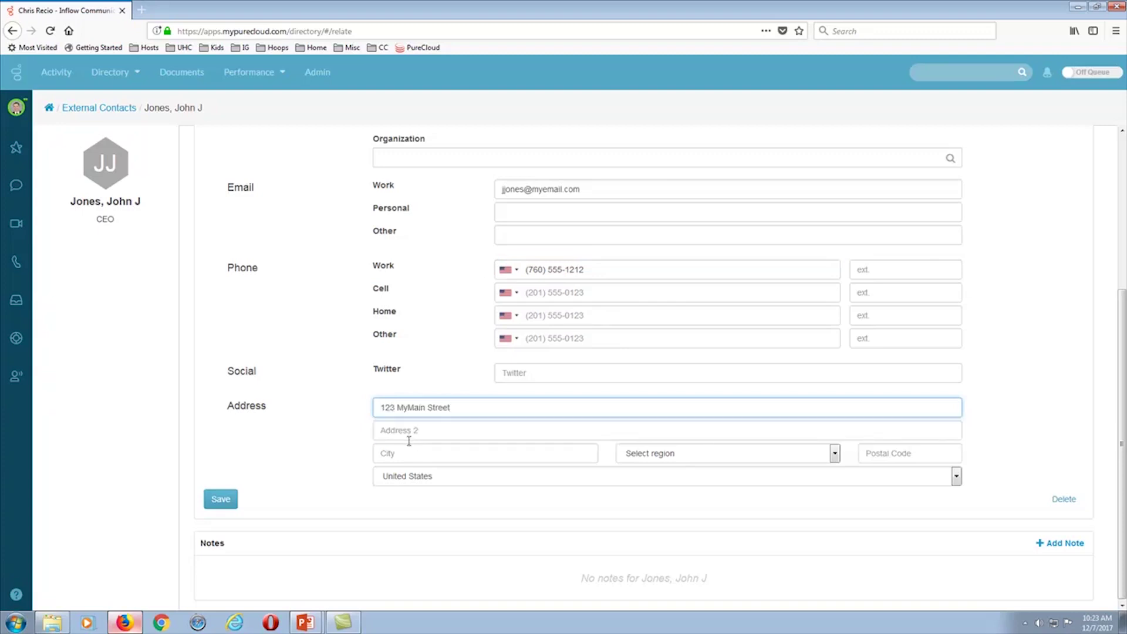
left_click(404, 453)
type("L")
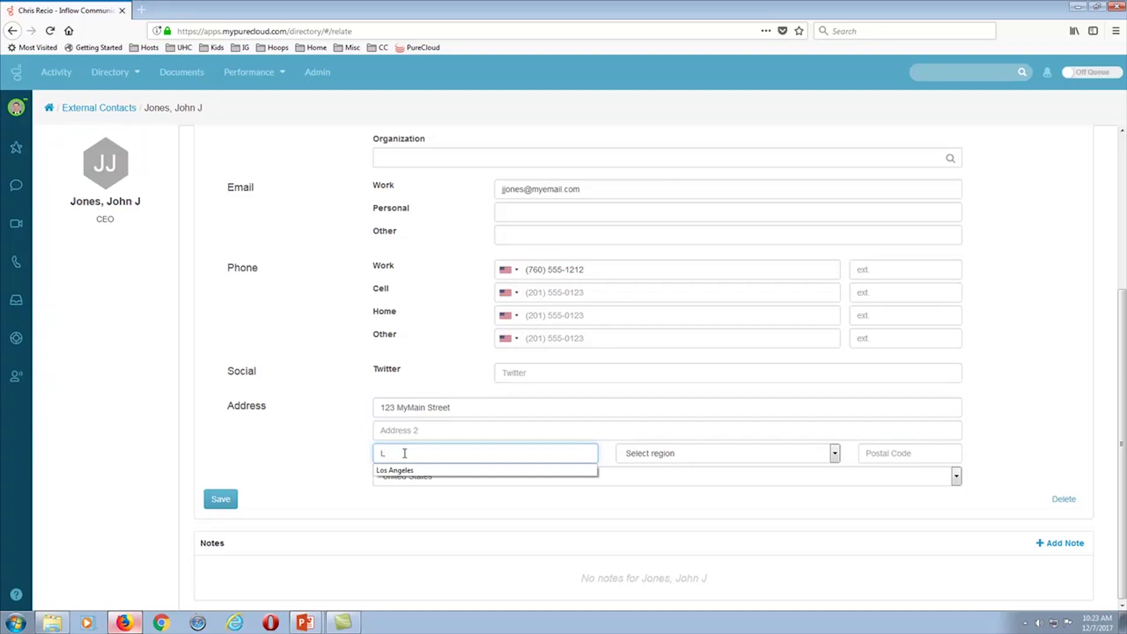
left_click(403, 470)
left_click(835, 458)
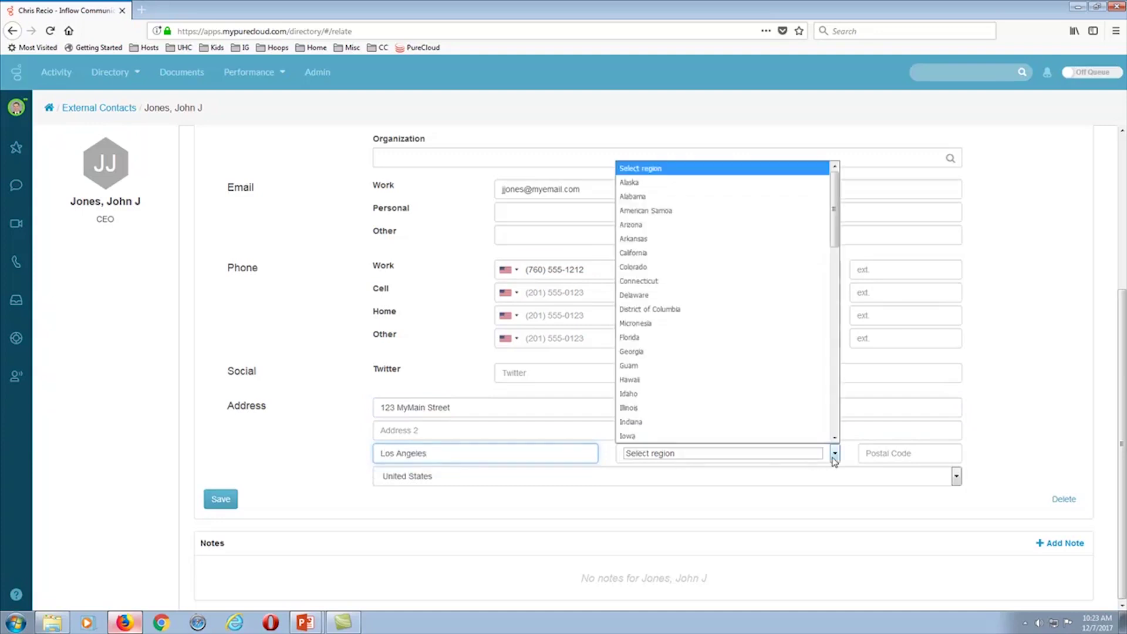
left_click(674, 253)
left_click(906, 452)
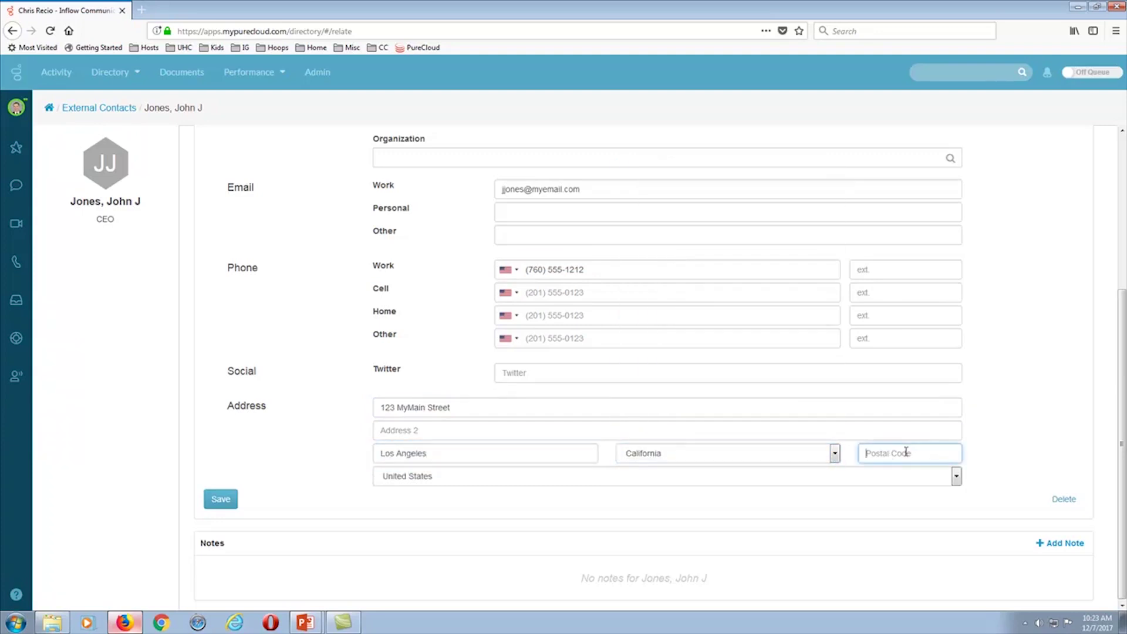
type("9")
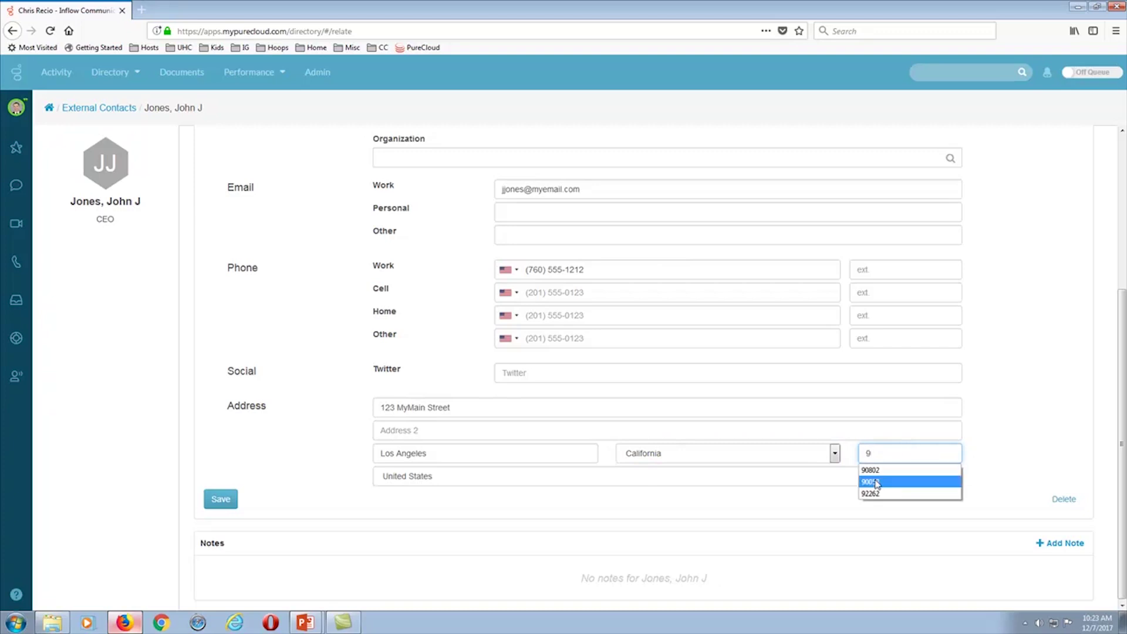
left_click(880, 480)
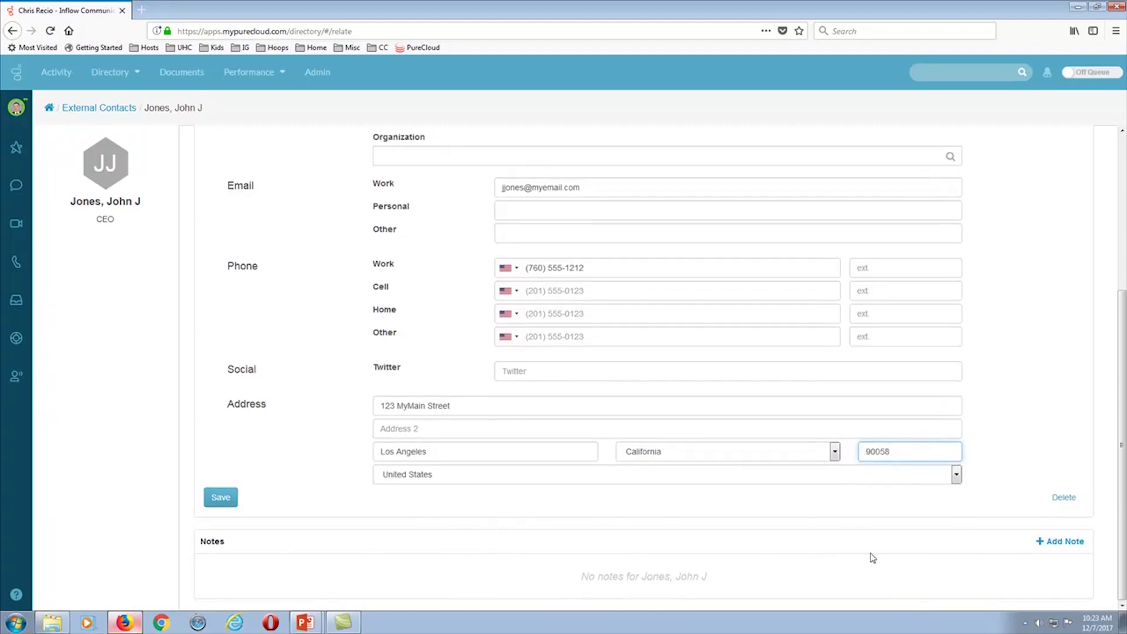
- Add and save a note reading 'My new note' on the contact
left_click(1064, 543)
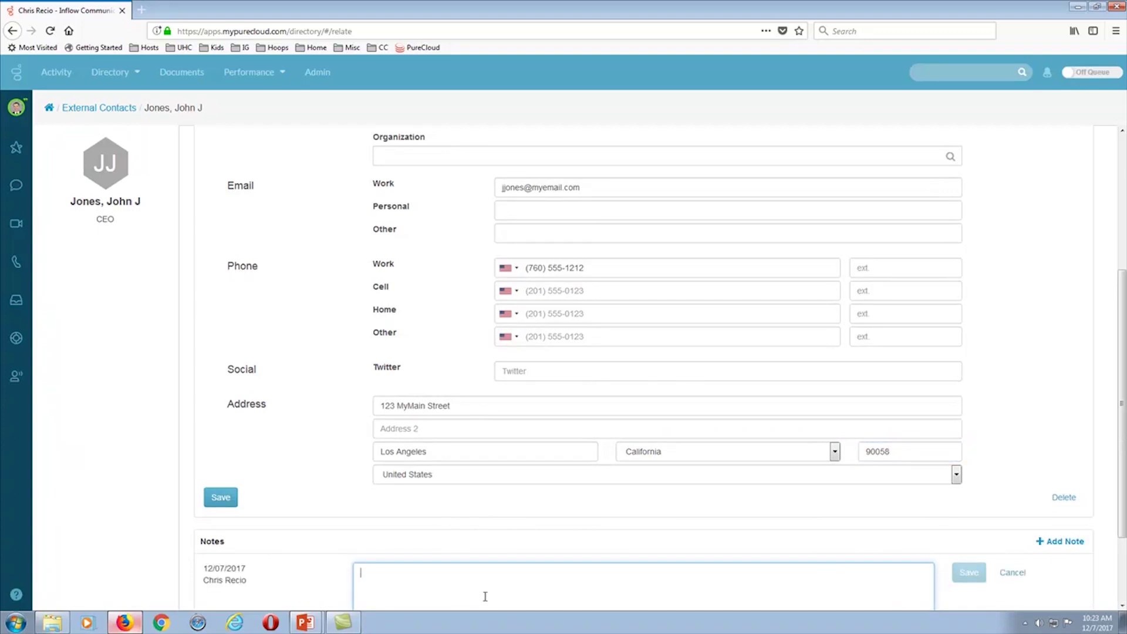
type("My new note")
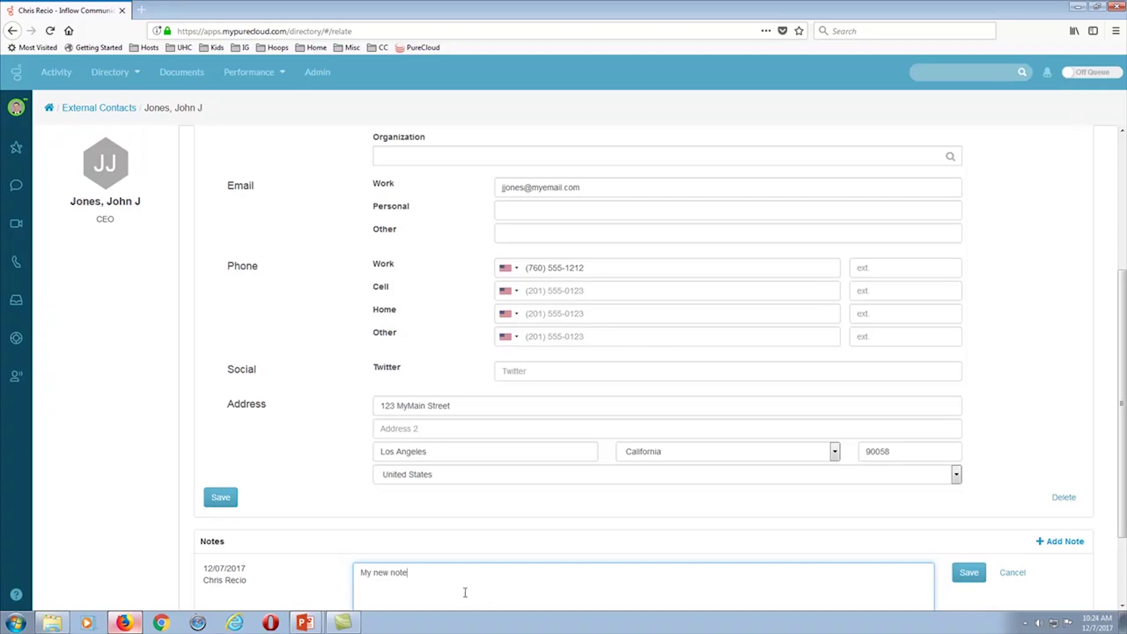
left_click(968, 575)
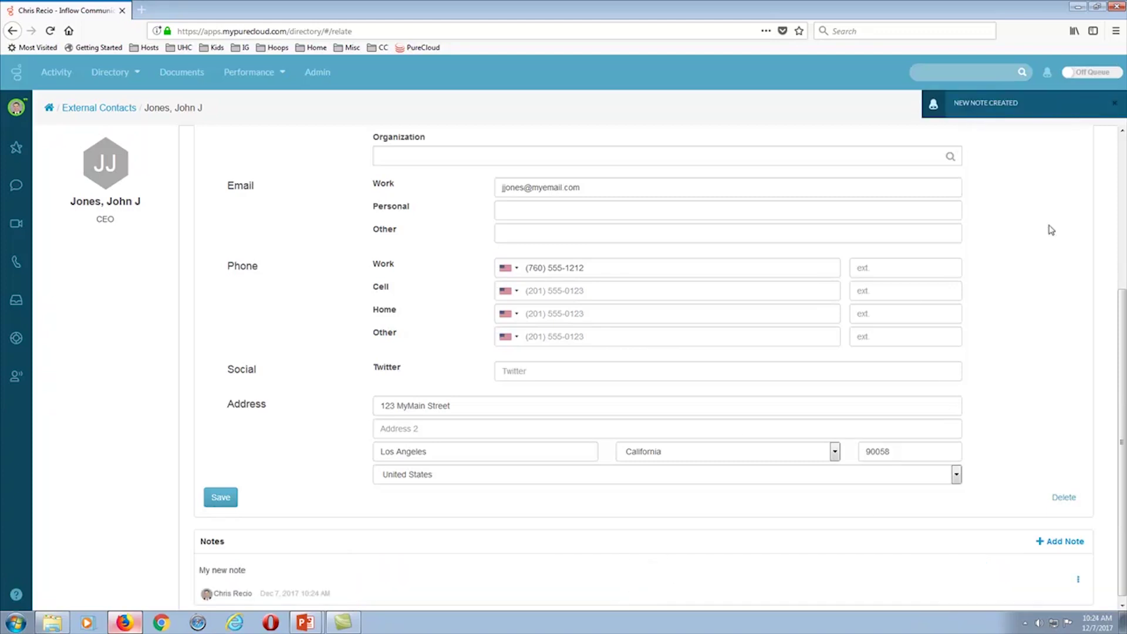
scroll(1051, 230, "up", 4)
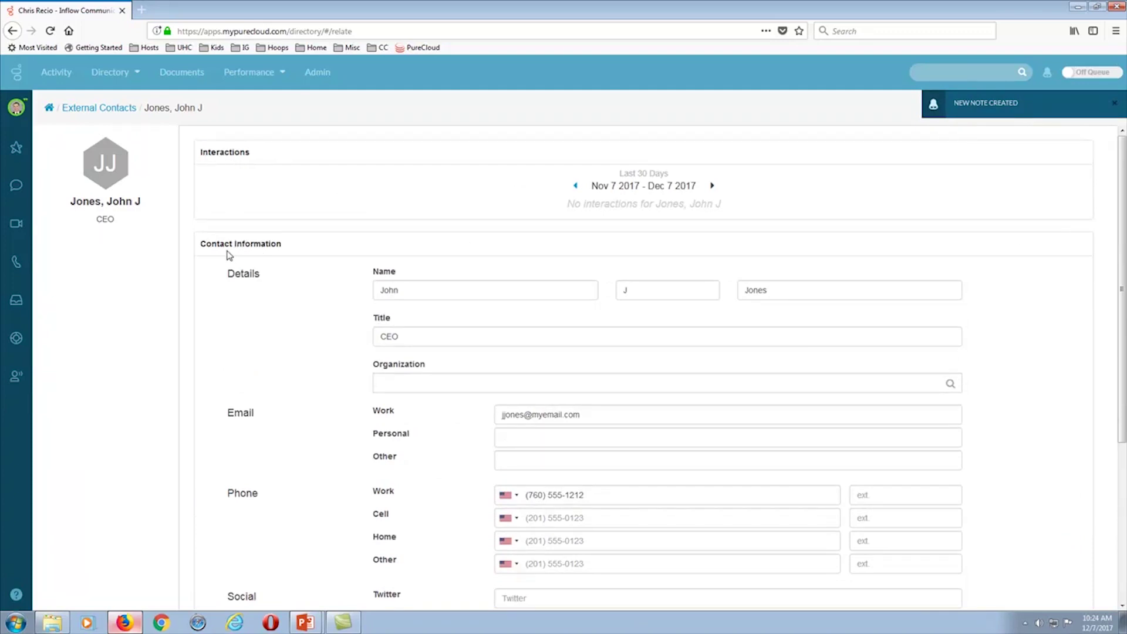
- Save the contact's details, then open the Organizations list's + Add menu
left_click_drag(201, 159, 253, 157)
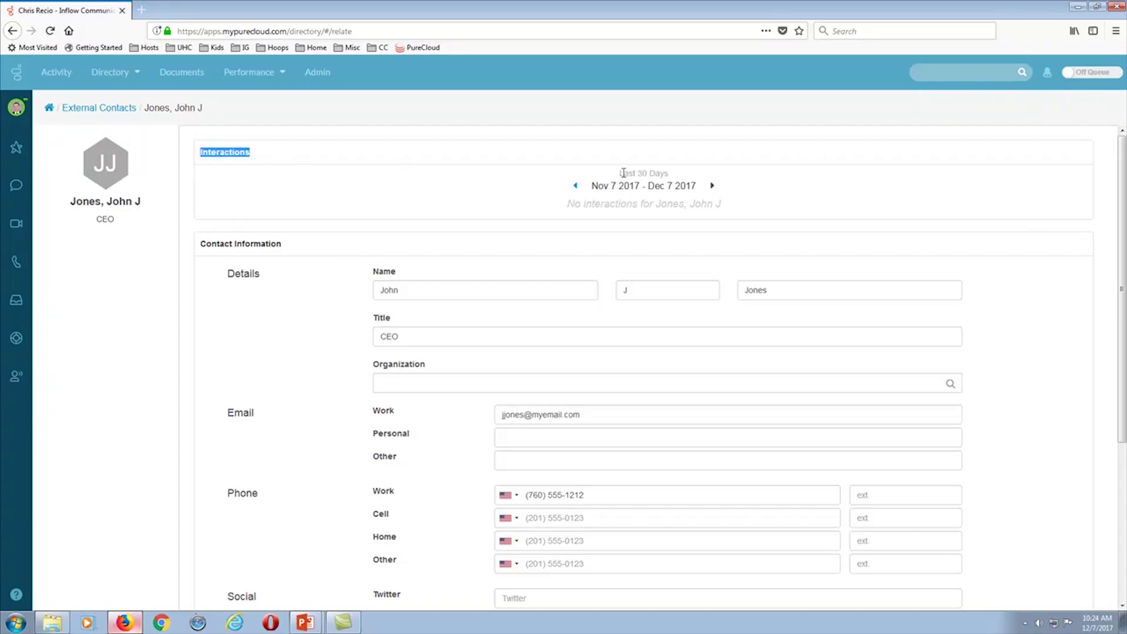
left_click_drag(619, 174, 682, 177)
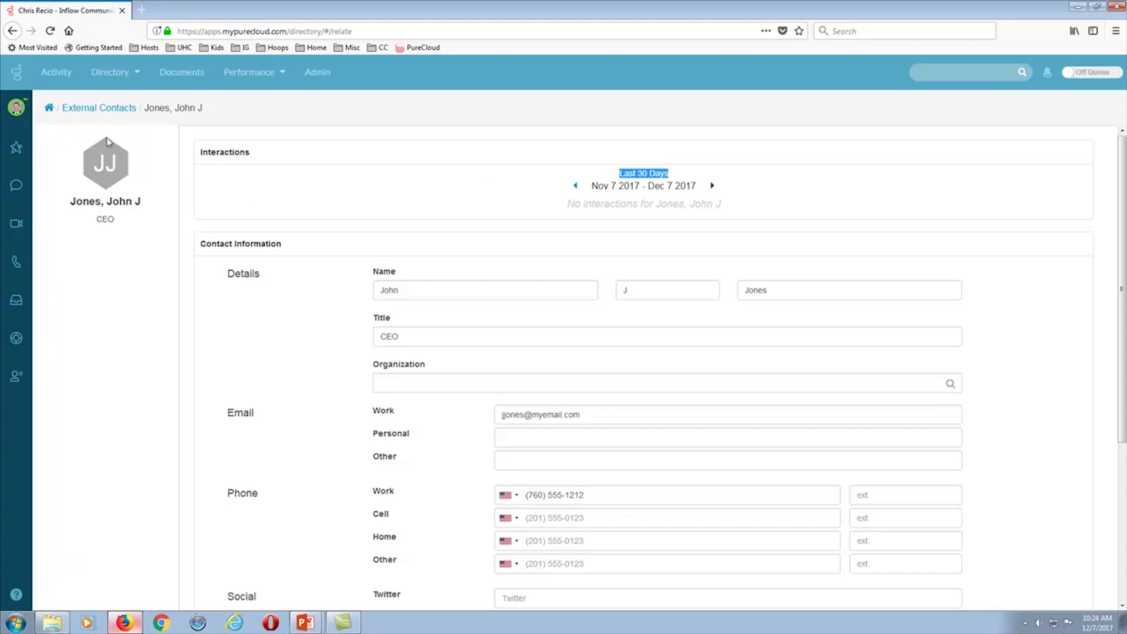
left_click(87, 112)
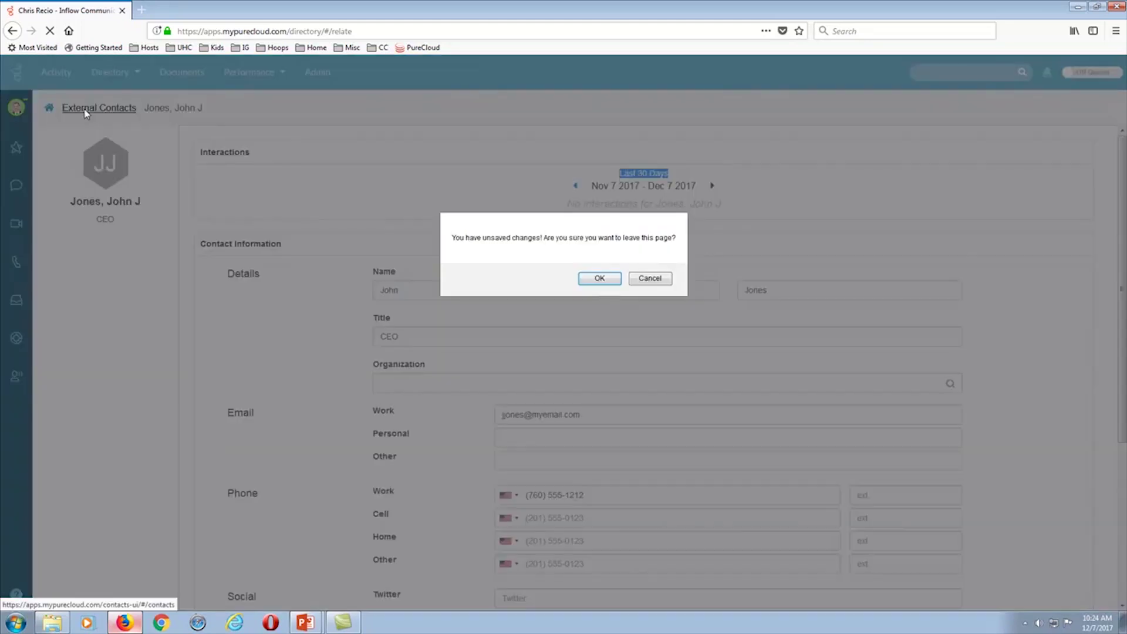
left_click(659, 282)
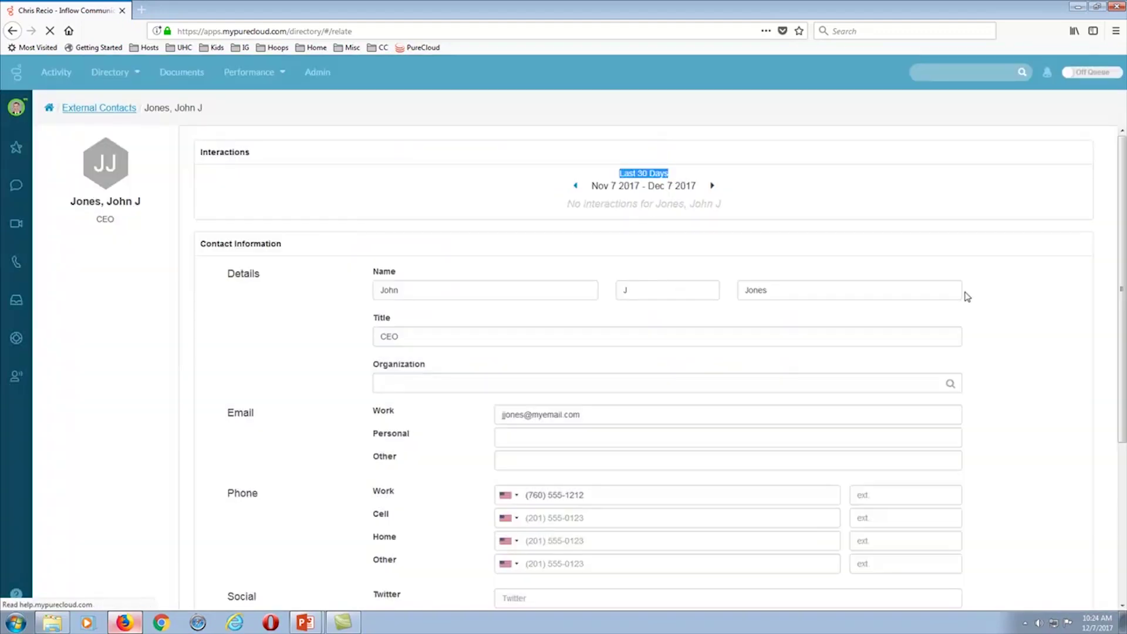
scroll(961, 294, "down", 4)
left_click(221, 492)
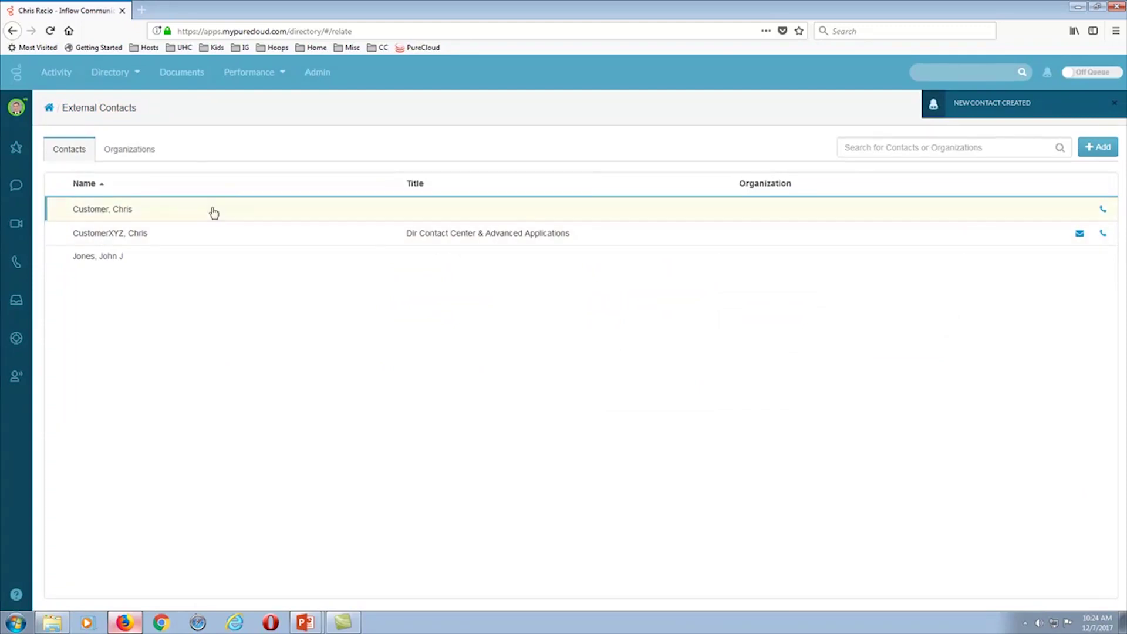
left_click(122, 152)
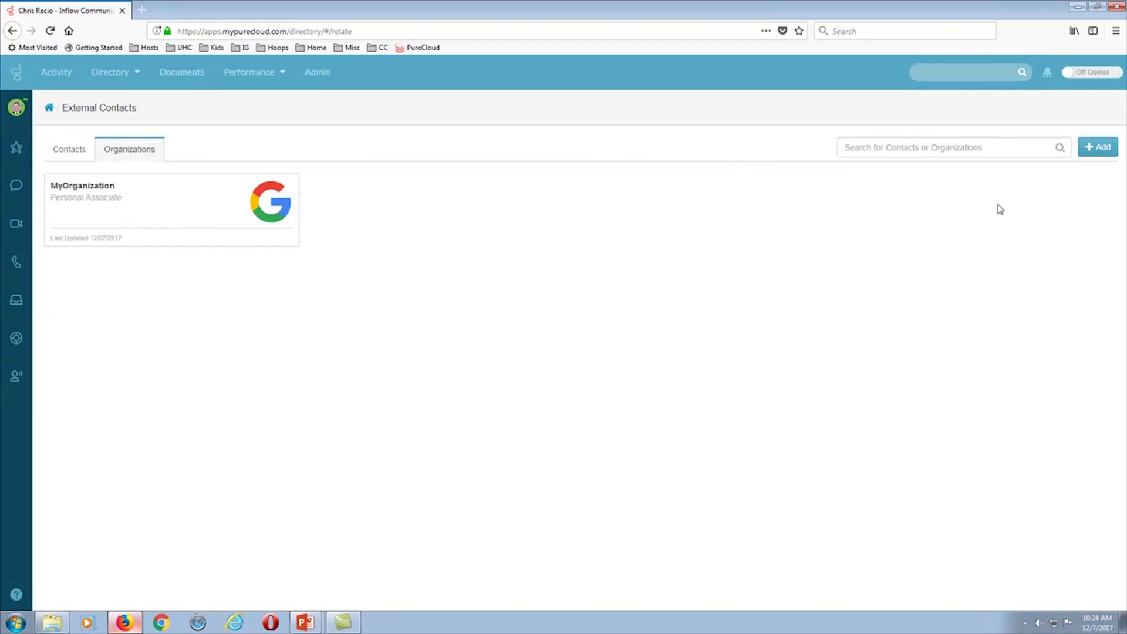
left_click(1098, 150)
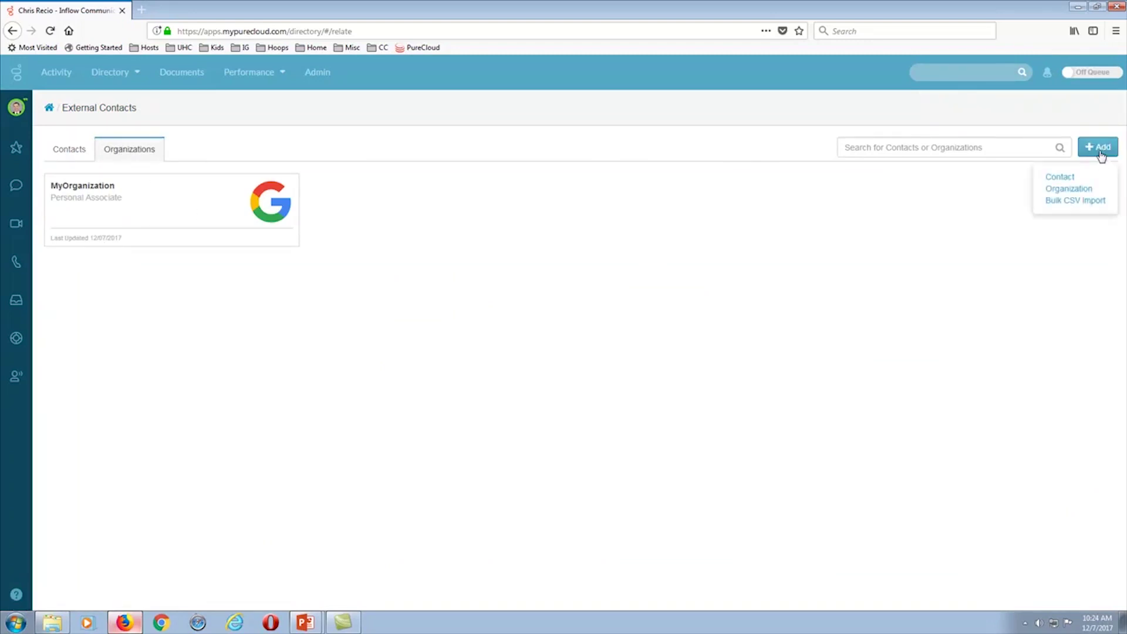
- Add a new organization named 'MyNewOrganization' via + Add > Organization
left_click(1071, 189)
left_click(492, 229)
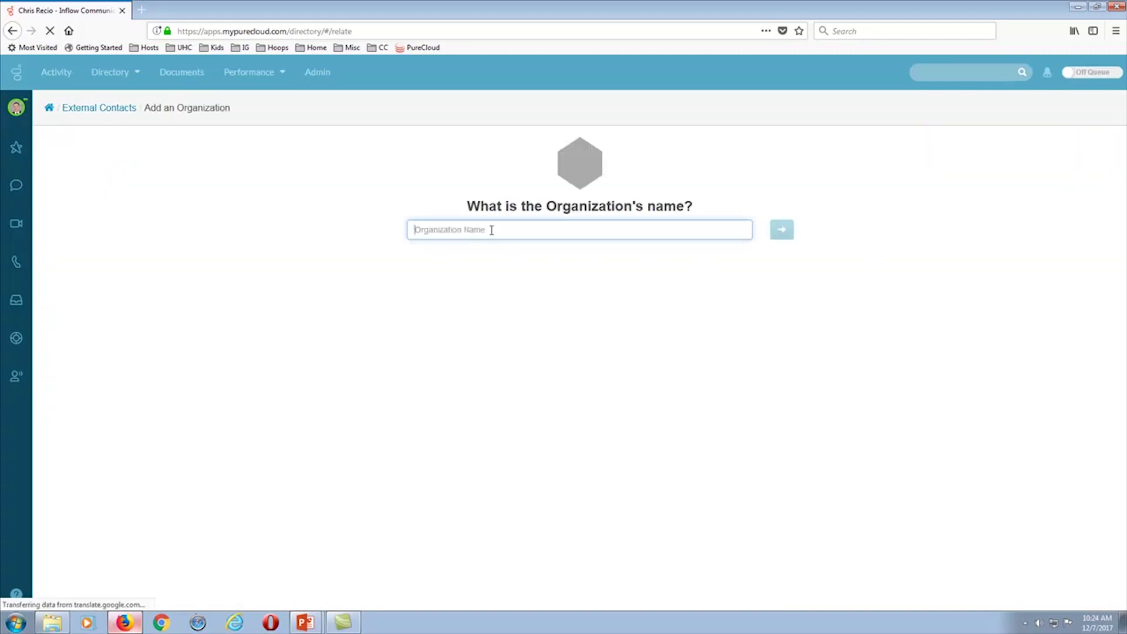
type("MyNewOrganization")
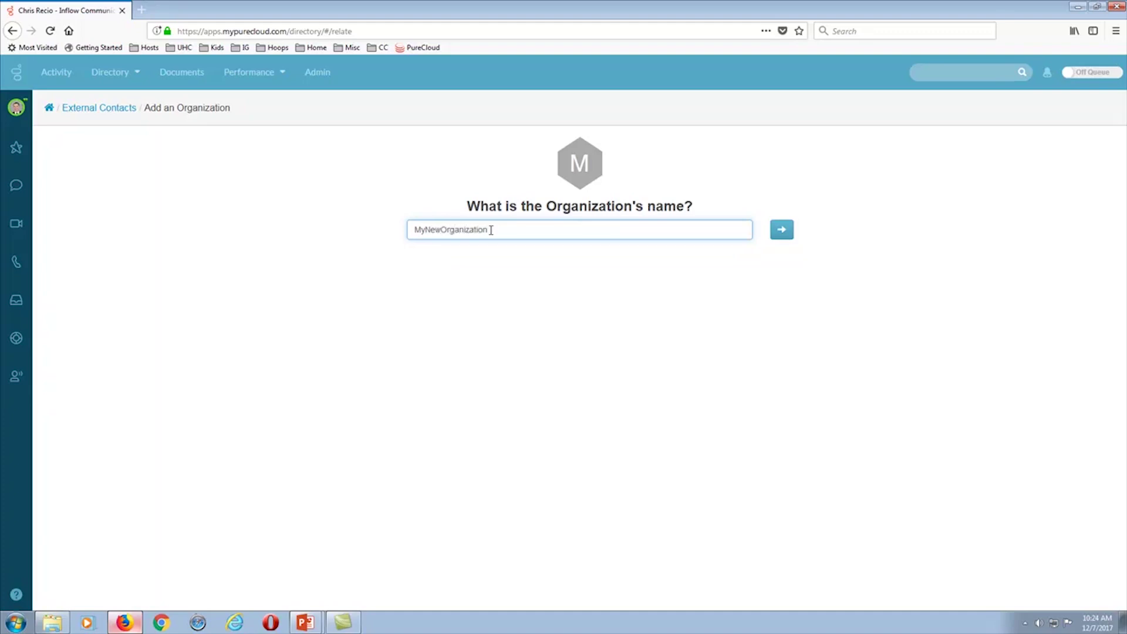
left_click(782, 231)
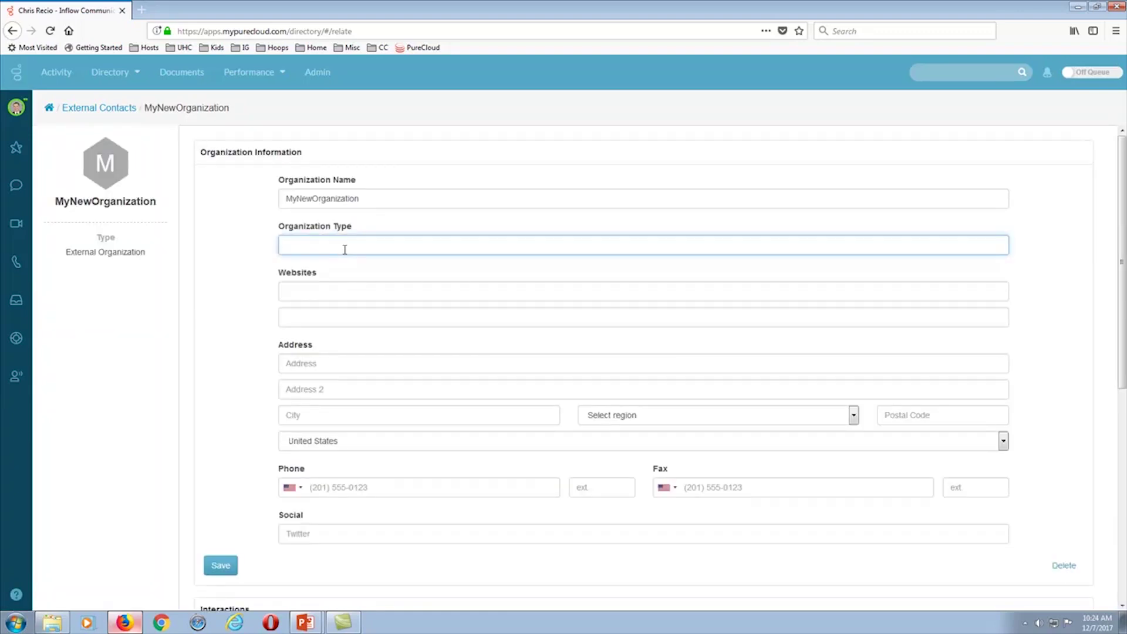
type("Vendor")
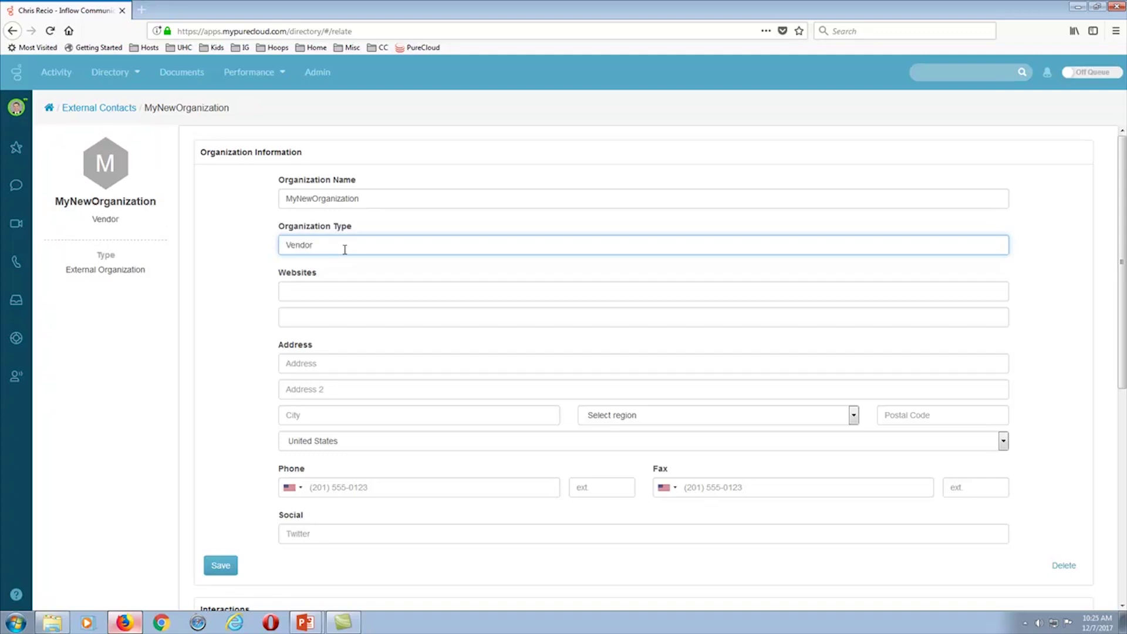
left_click(402, 288)
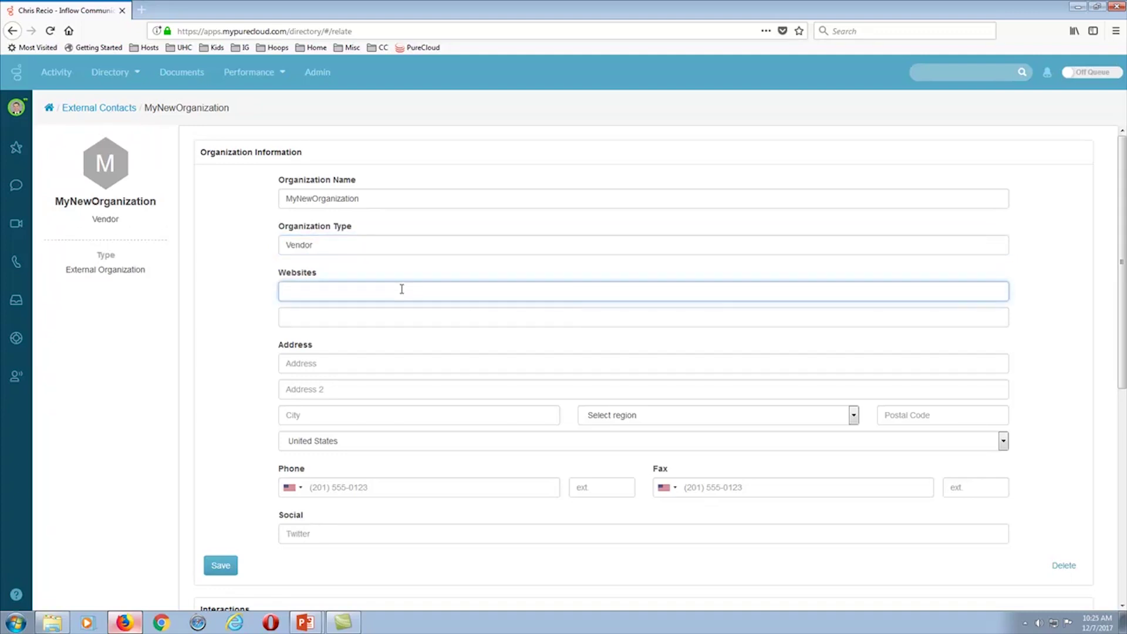
type("www.")
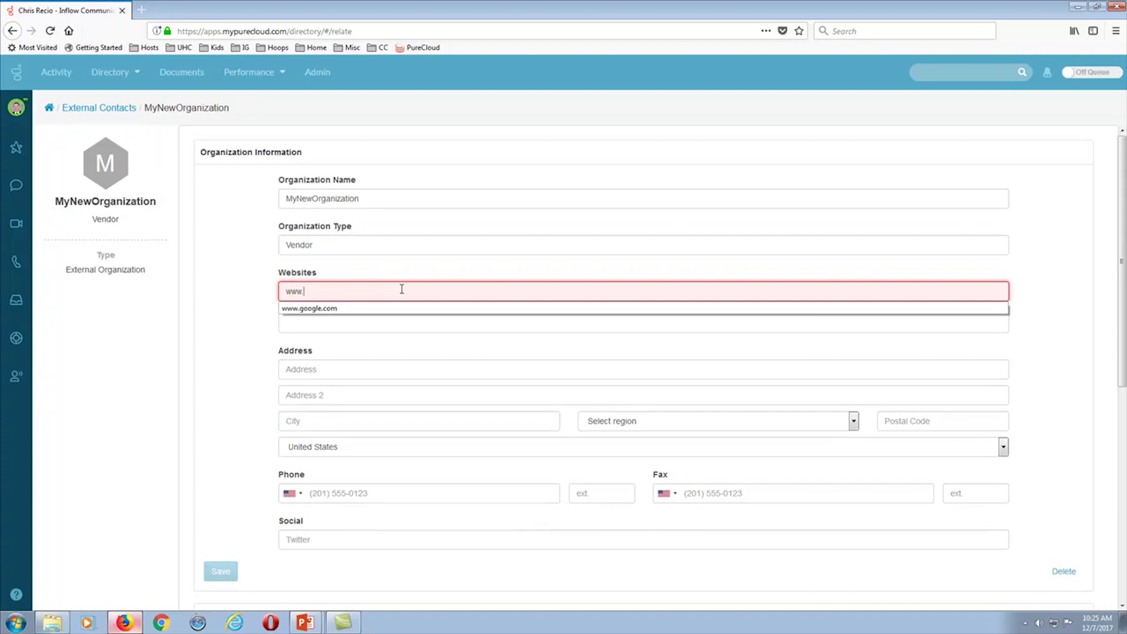
type("bing.com")
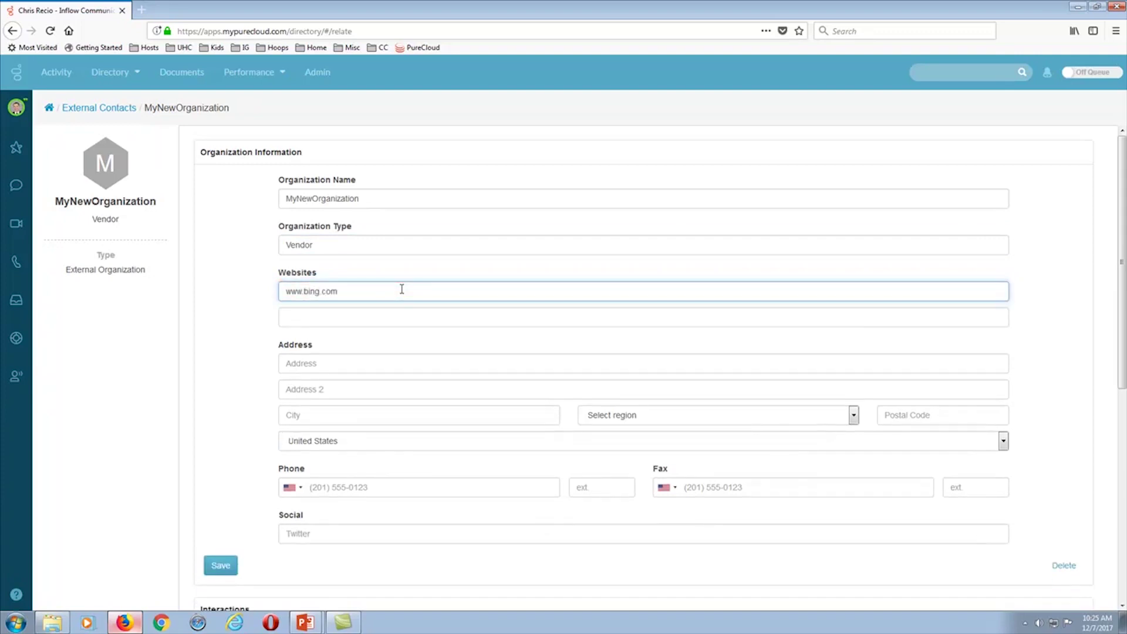
- Enter the organization's street address in Los Angeles, California, postal code 90802
left_click(494, 365)
type("1")
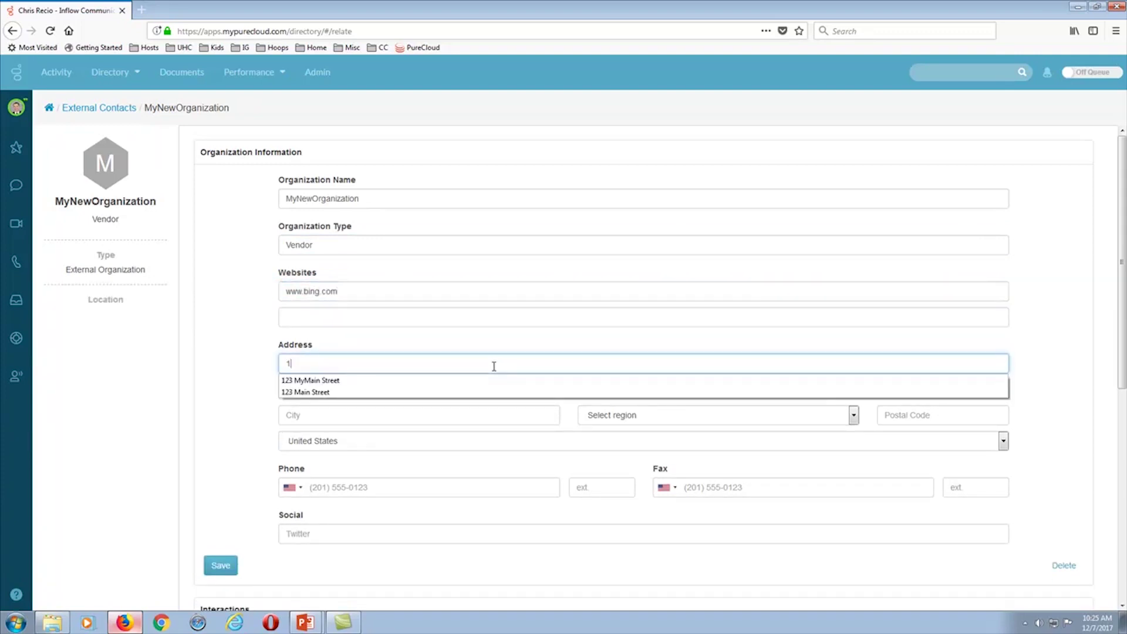
left_click(324, 392)
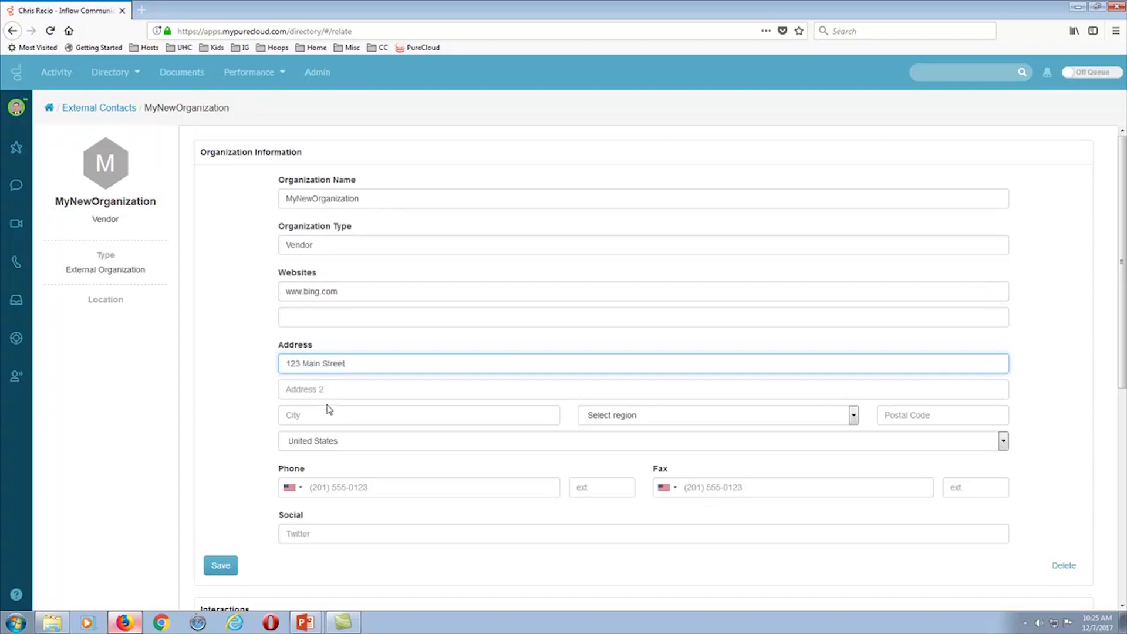
left_click(413, 419)
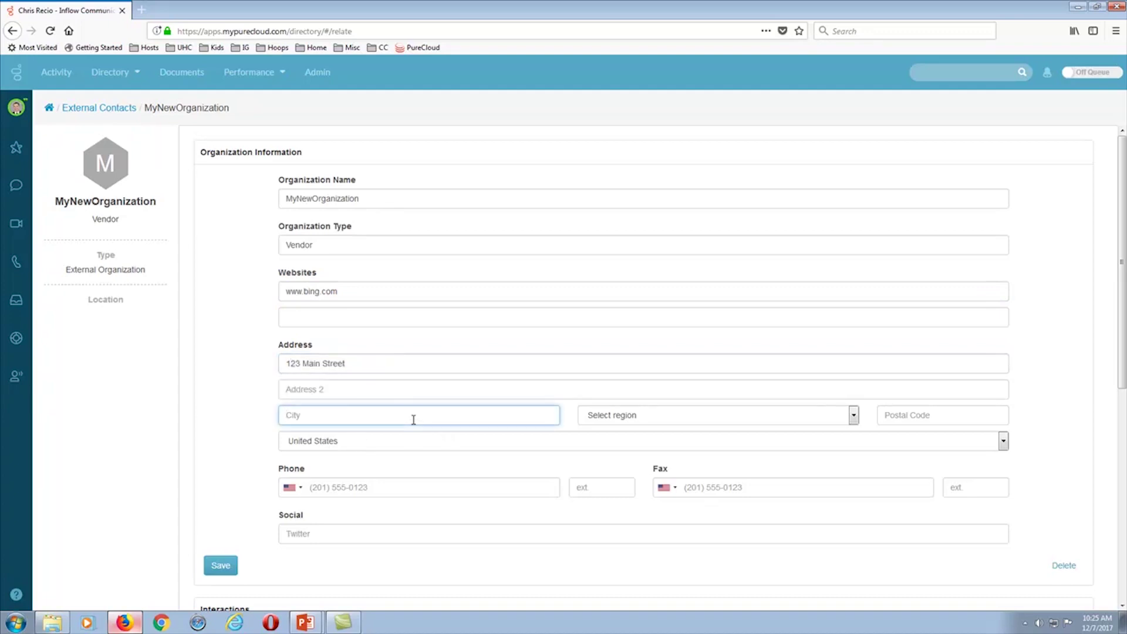
type("L")
left_click(323, 432)
left_click(854, 415)
left_click(601, 214)
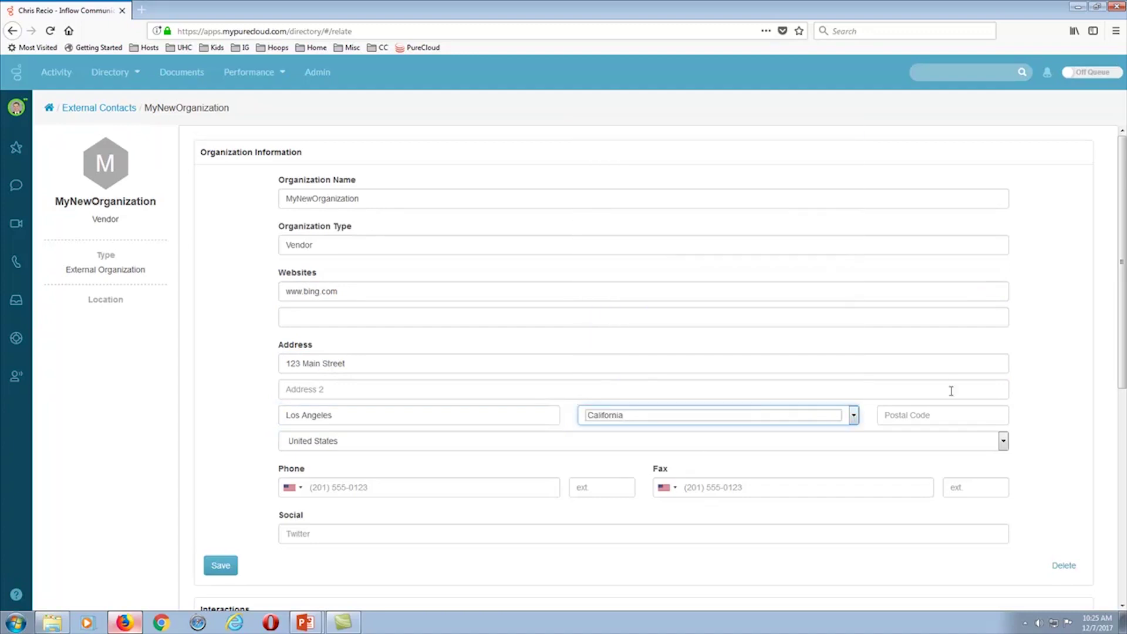
left_click(957, 417)
type("9")
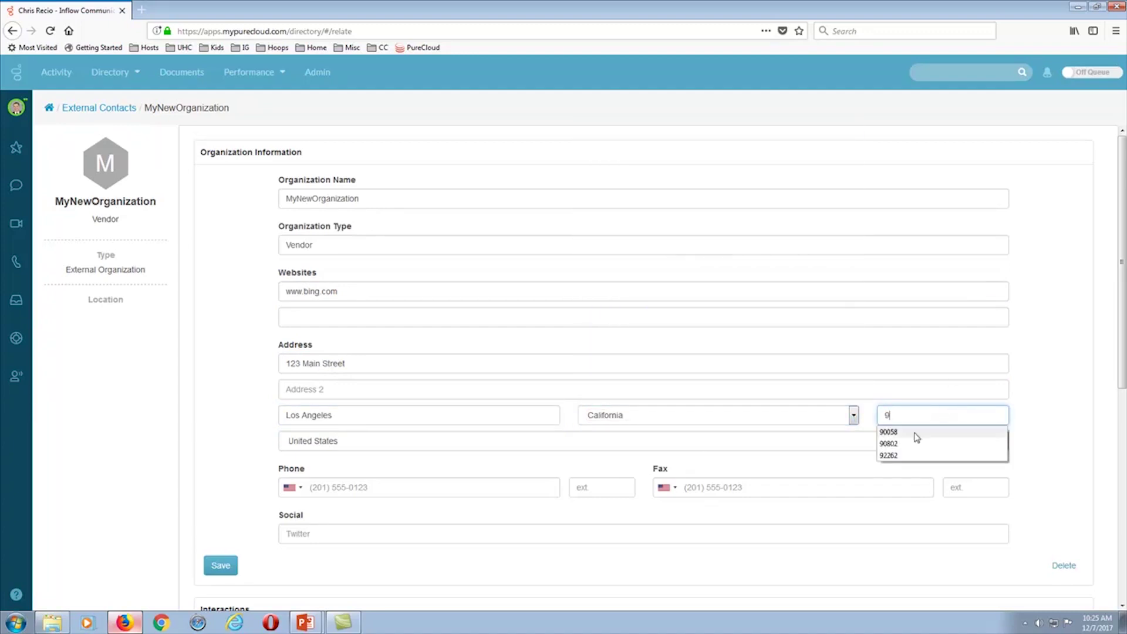
left_click(898, 441)
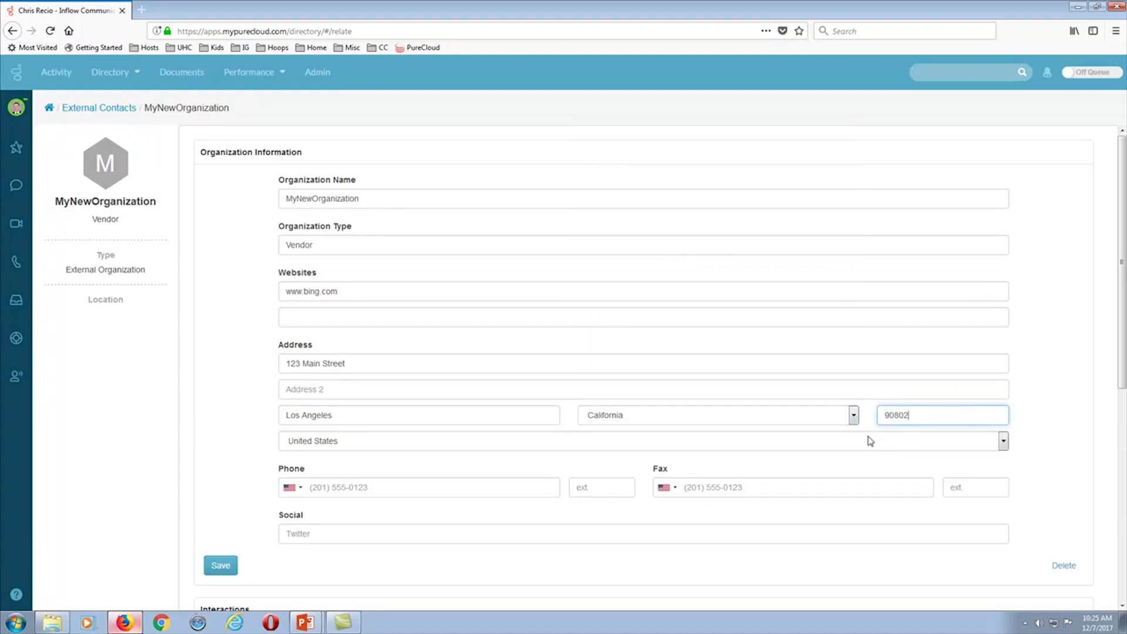
- Enter the organization's phone number with area-code parentheses
left_click(339, 488)
type("760")
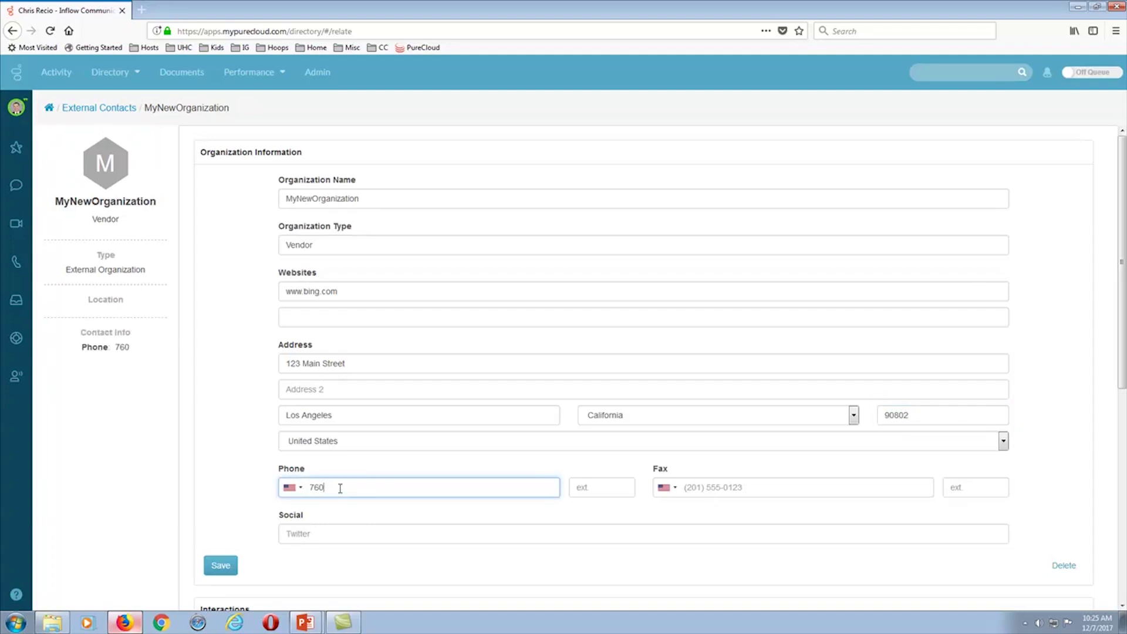
key("BackSpace")
key("BackSpace")
key("BackSpace")
type("760) 555-1717")
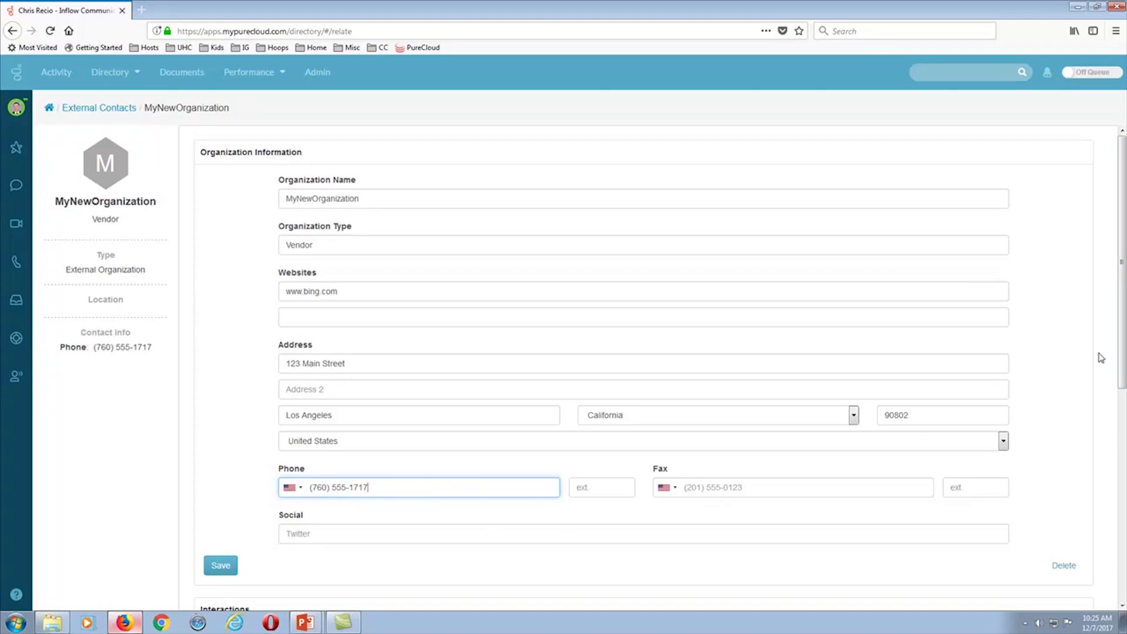
- Link the existing CEO contact to MyNewOrganization and save the organization
scroll(734, 458, "down", 5)
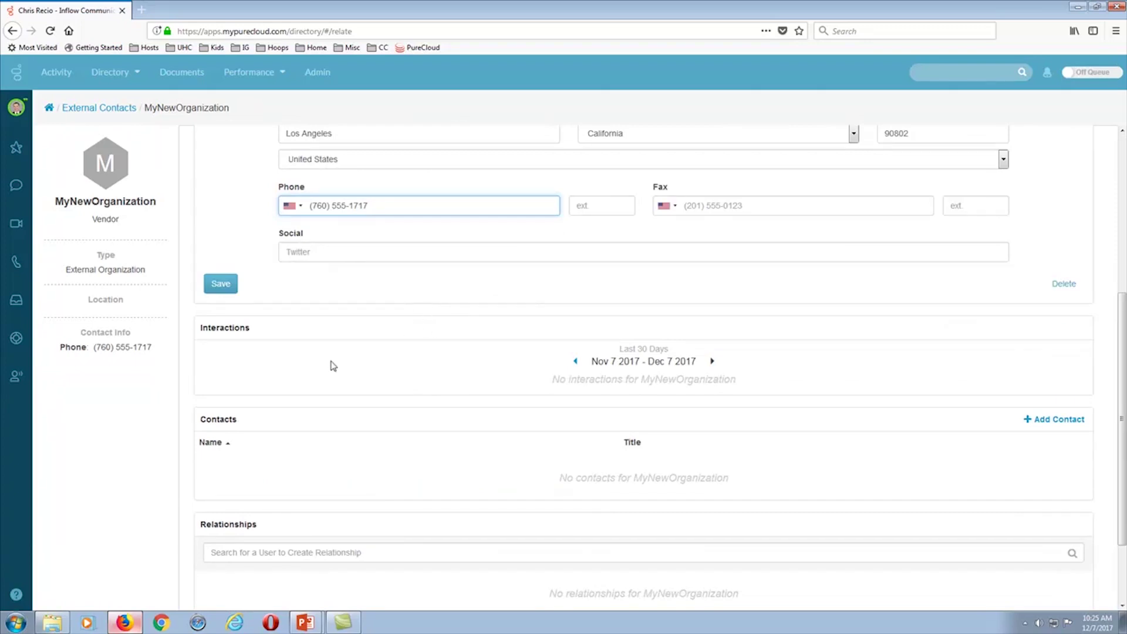
scroll(575, 338, "up", 5)
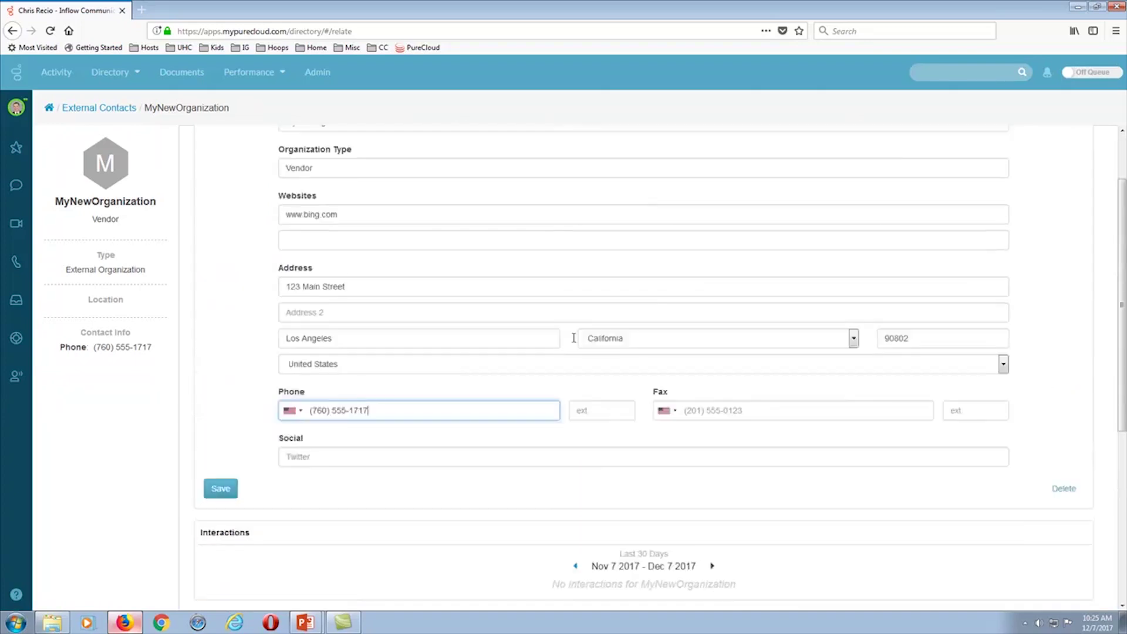
scroll(592, 275, "down", 4)
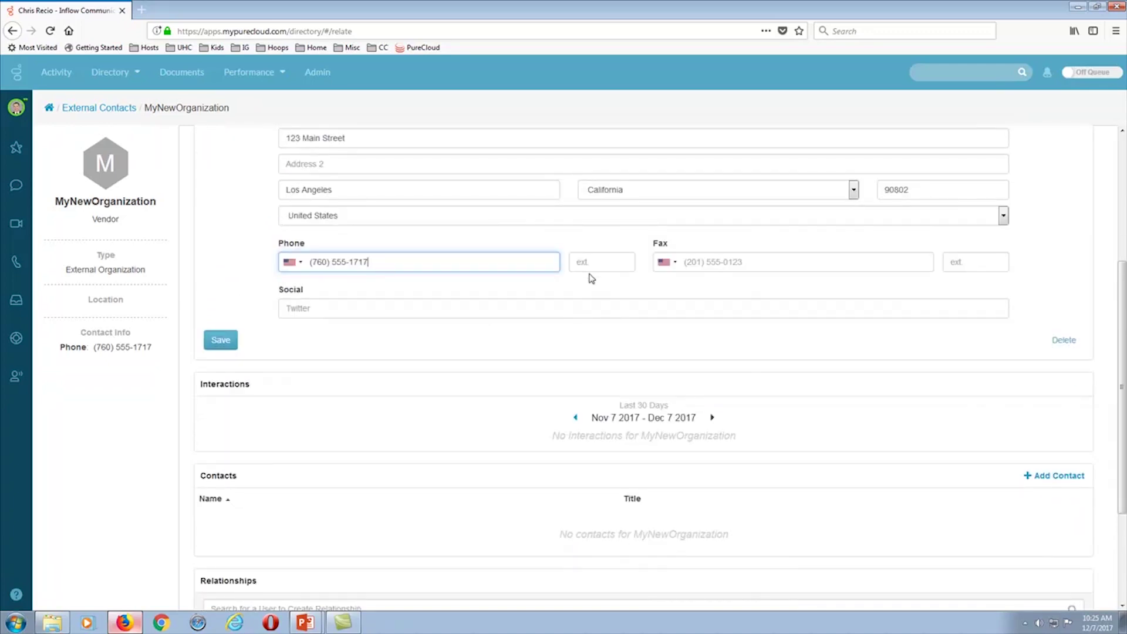
scroll(513, 292, "up", 2)
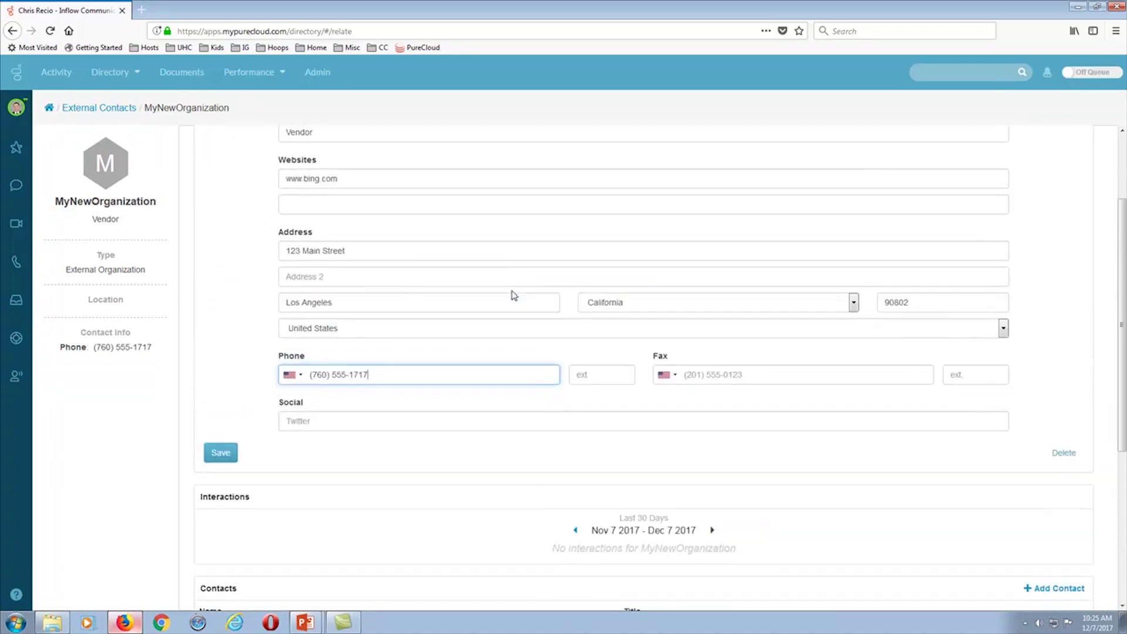
scroll(513, 295, "down", 5)
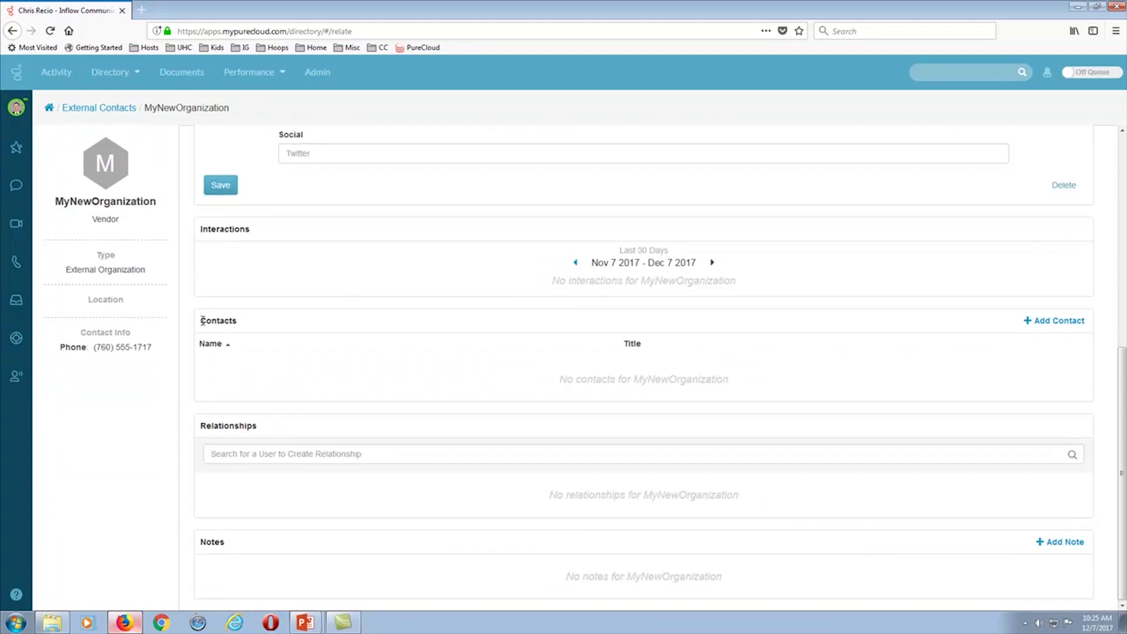
left_click_drag(201, 322, 250, 326)
left_click(1058, 324)
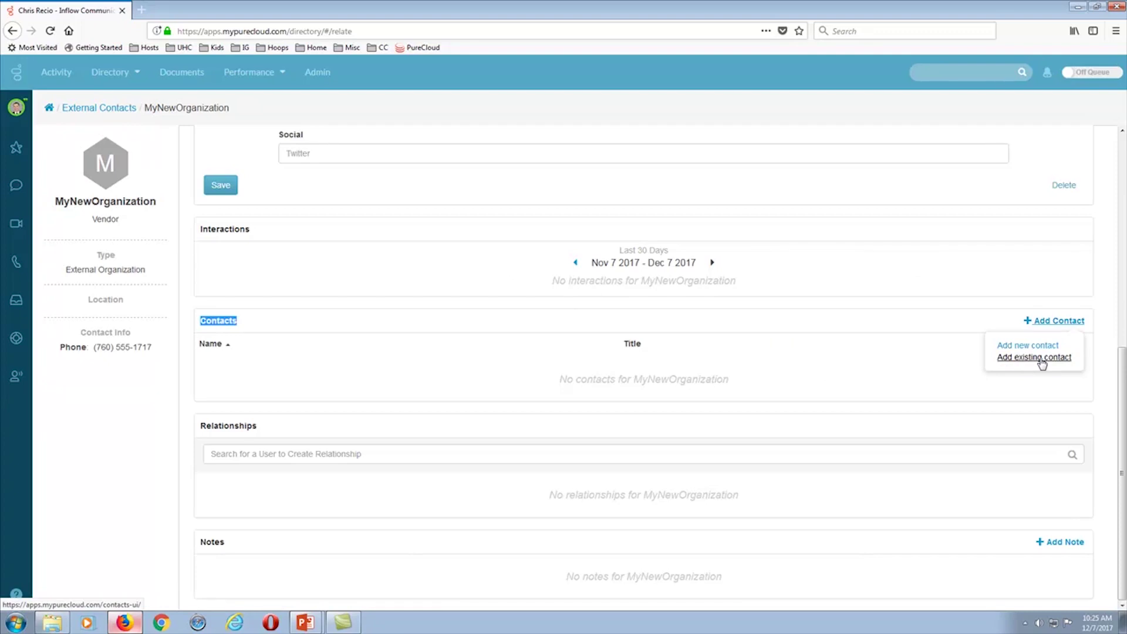
left_click(1042, 359)
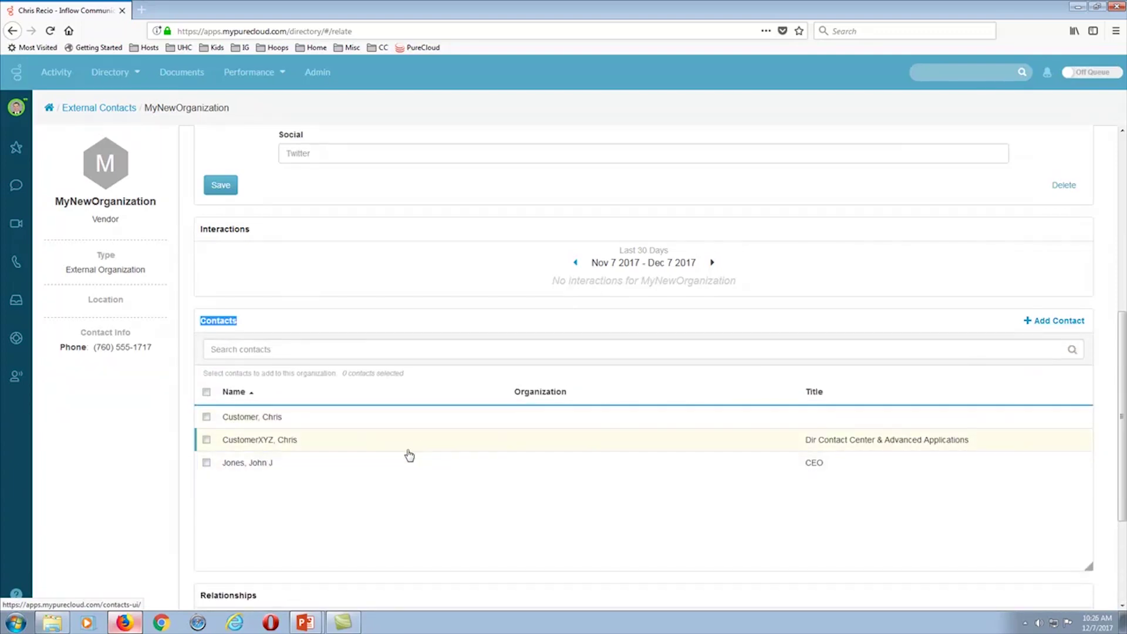
scroll(411, 450, "down", 2)
left_click(206, 407)
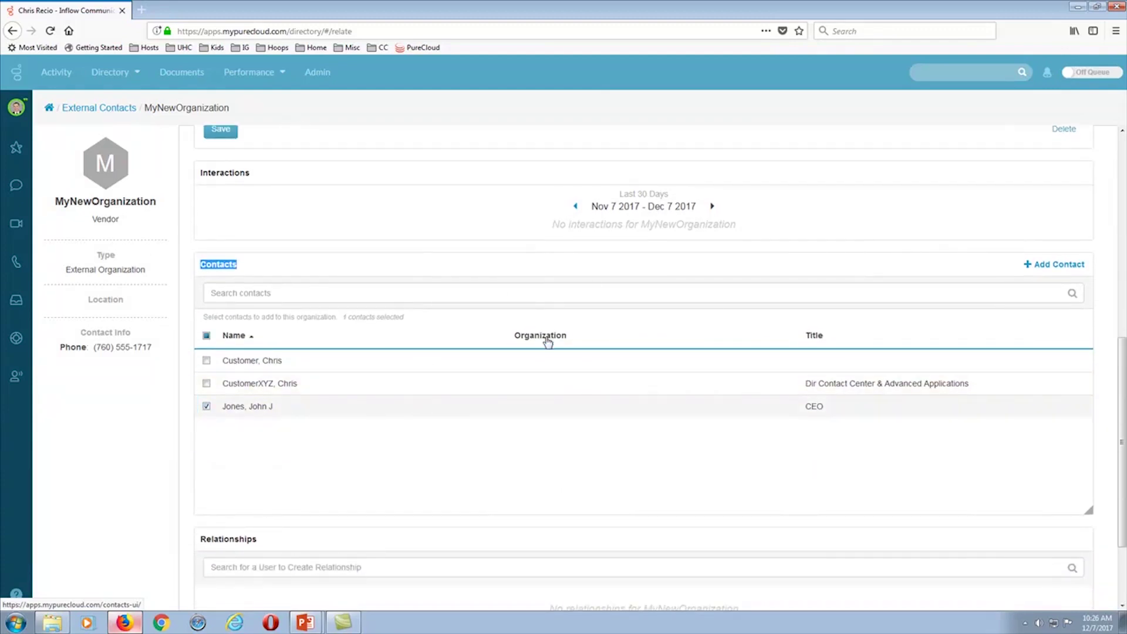
scroll(546, 337, "up", 4)
left_click(220, 242)
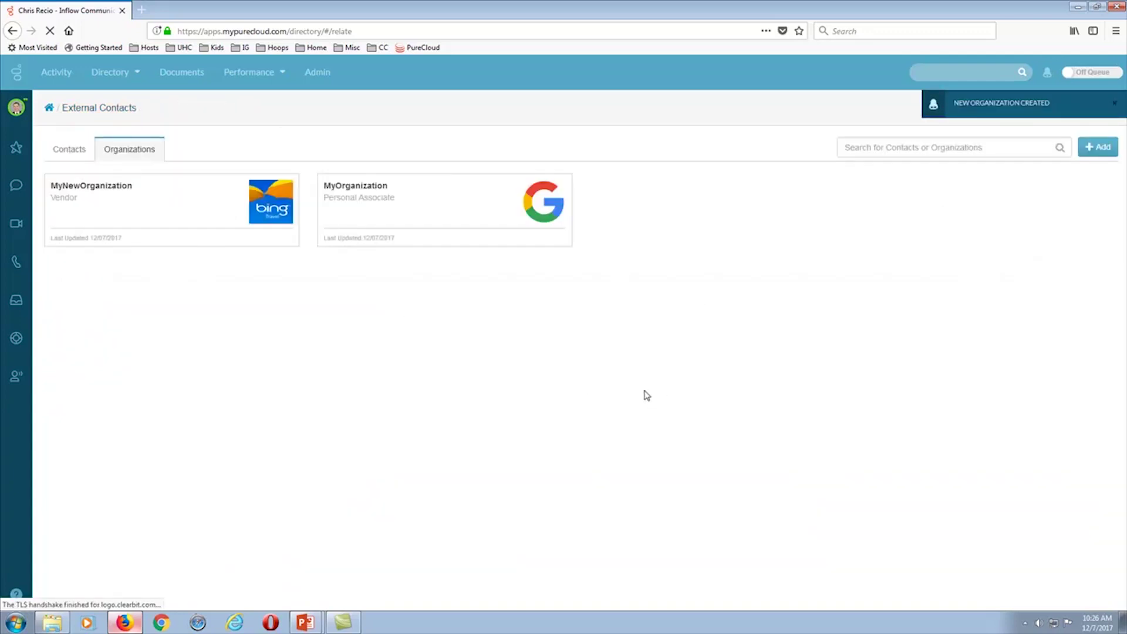
- Open the MyNewOrganization card to review it, then return to the Contacts list
left_click(132, 215)
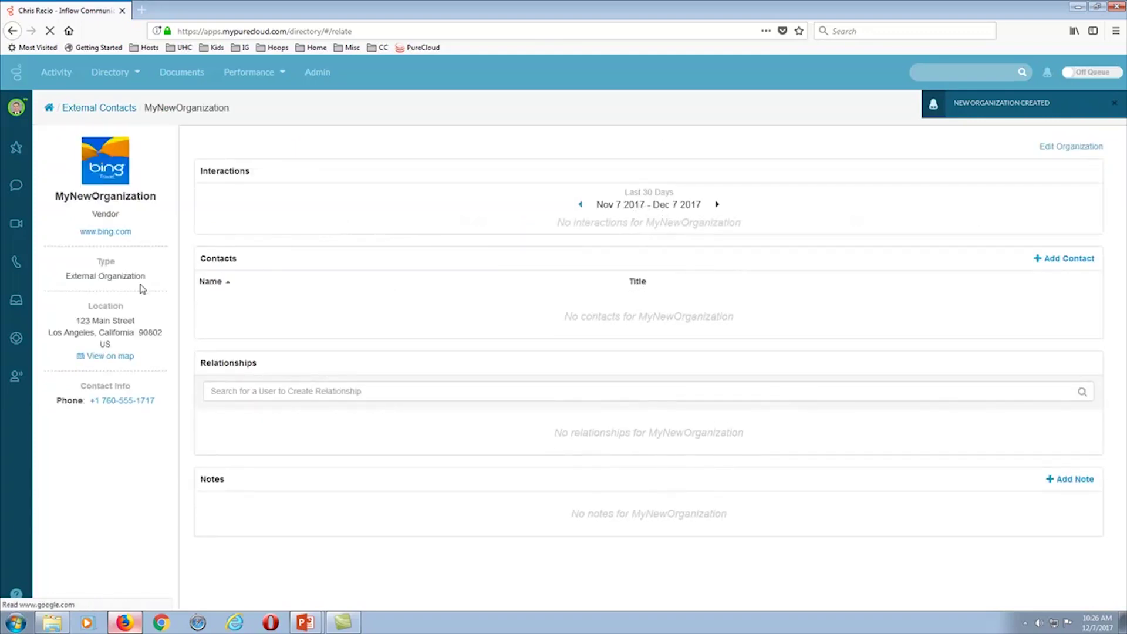
left_click(99, 108)
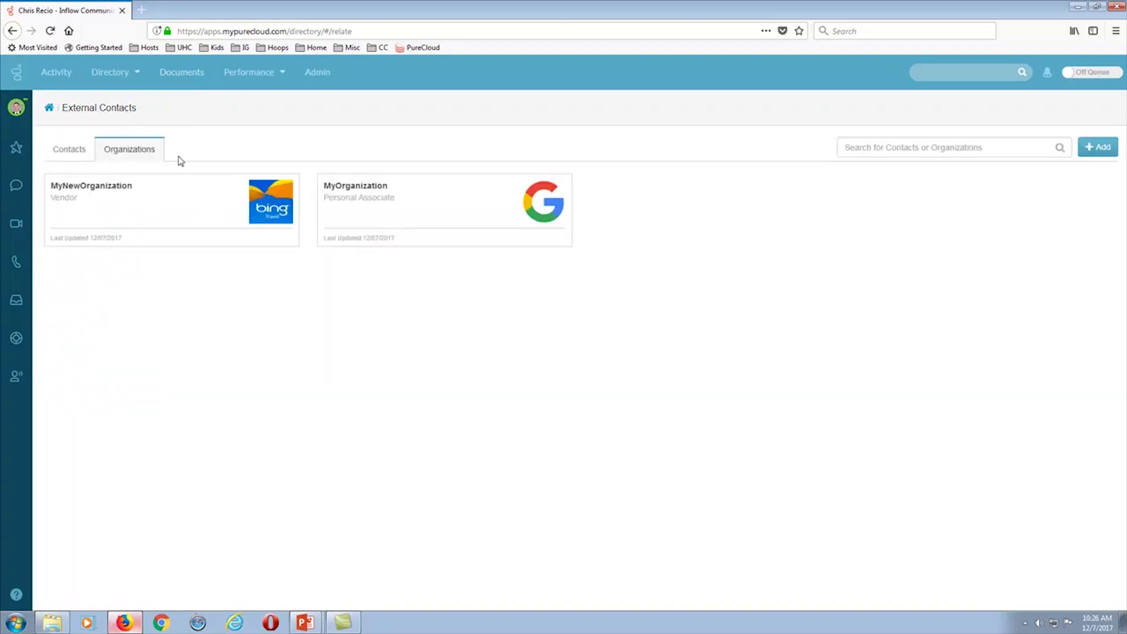
left_click(70, 151)
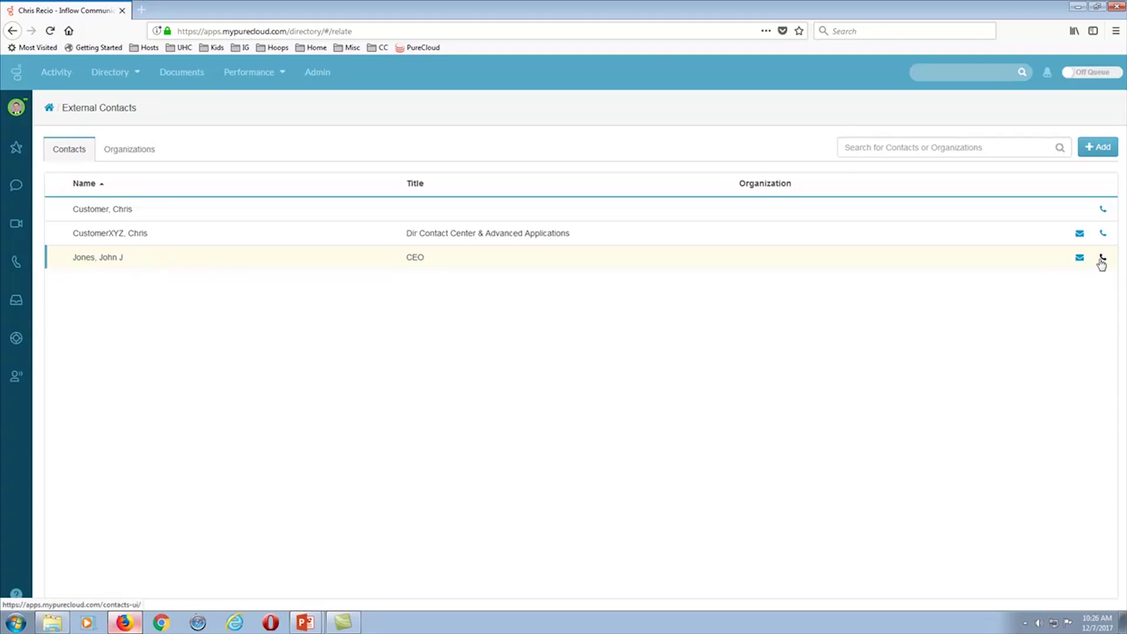
- Open the CEO contact's details page with work e-mail, work phone, Los Angeles address and note
left_click(101, 267)
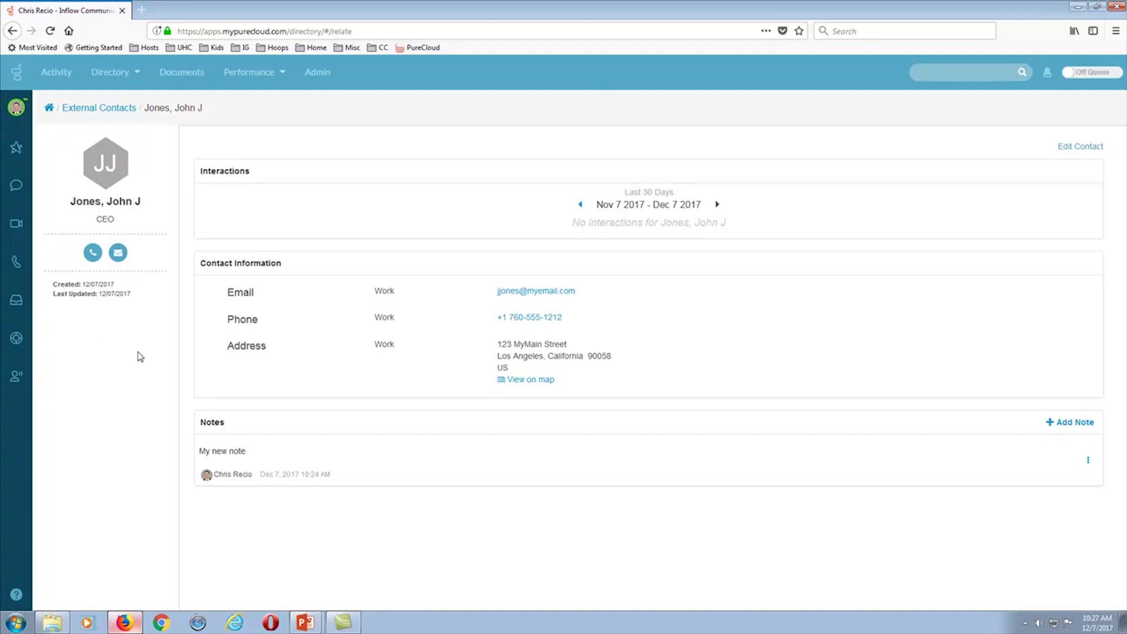
- Review MyNewOrganization's details from the Organizations list, then return to the External Contacts overview
left_click(86, 111)
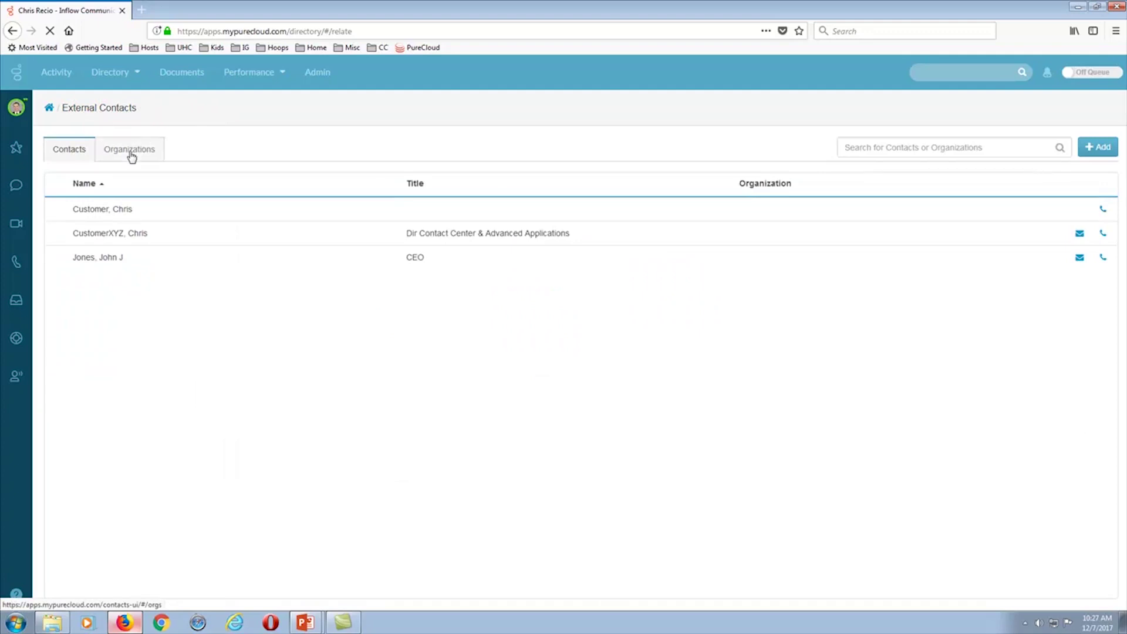
left_click(131, 154)
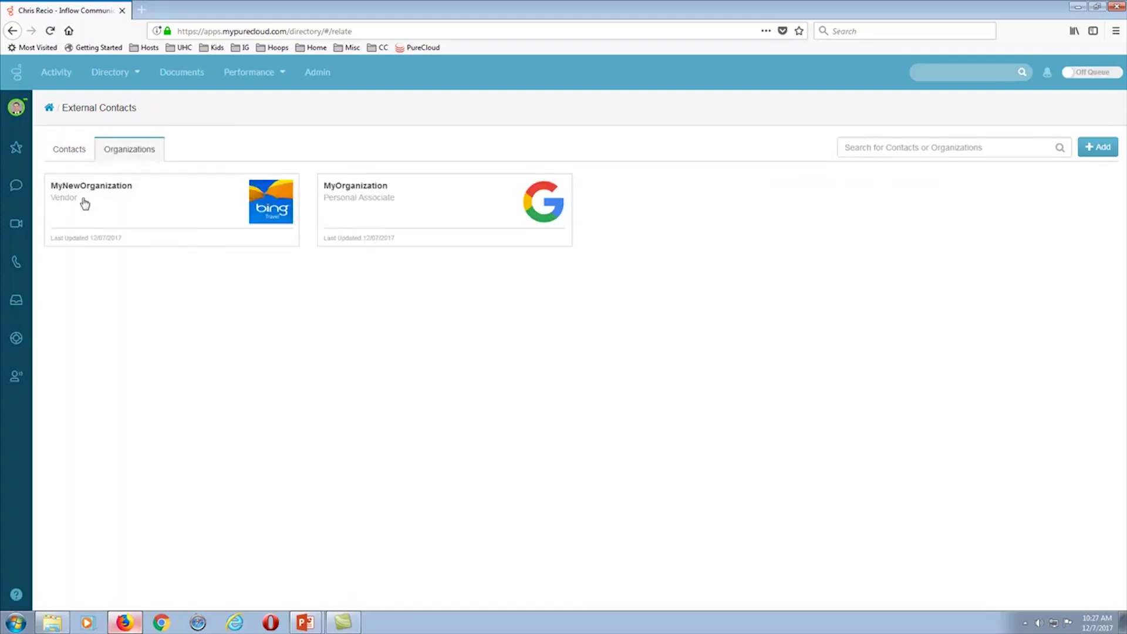
left_click(157, 208)
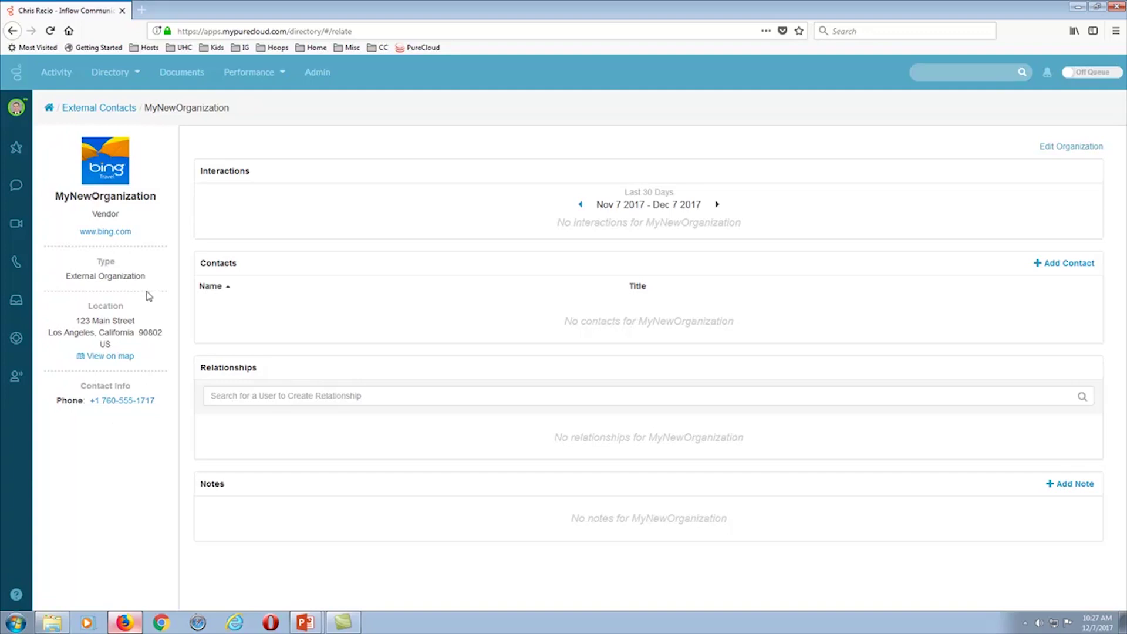
left_click(94, 108)
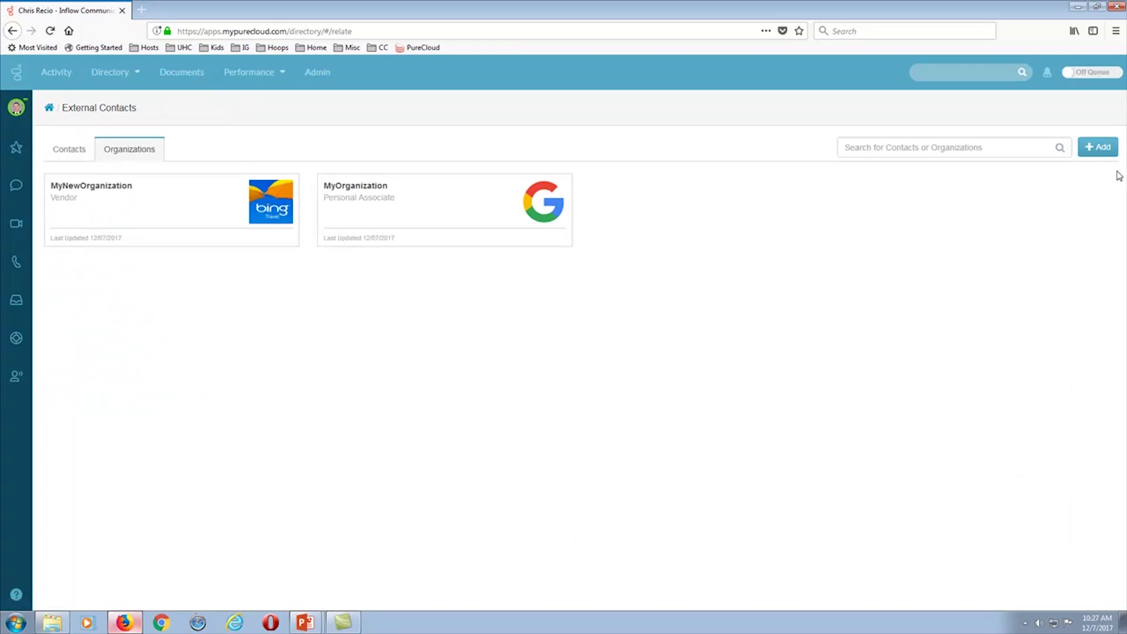
- Choose Add > Bulk CSV Import and open the sample file csvSample.csv in Excel
left_click(1099, 154)
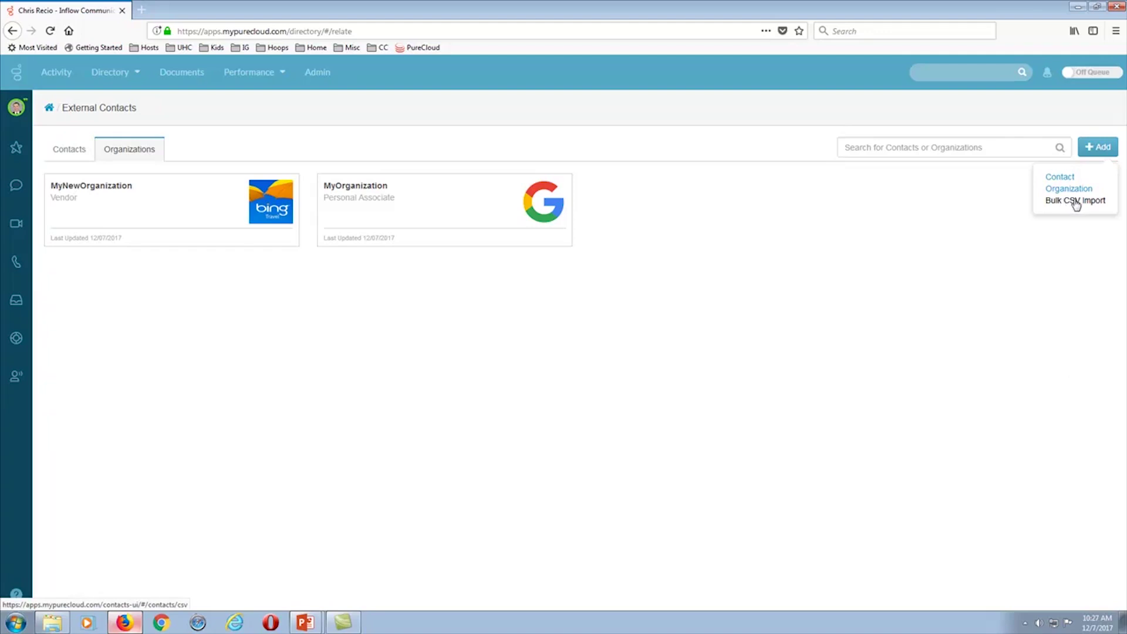
left_click(1076, 203)
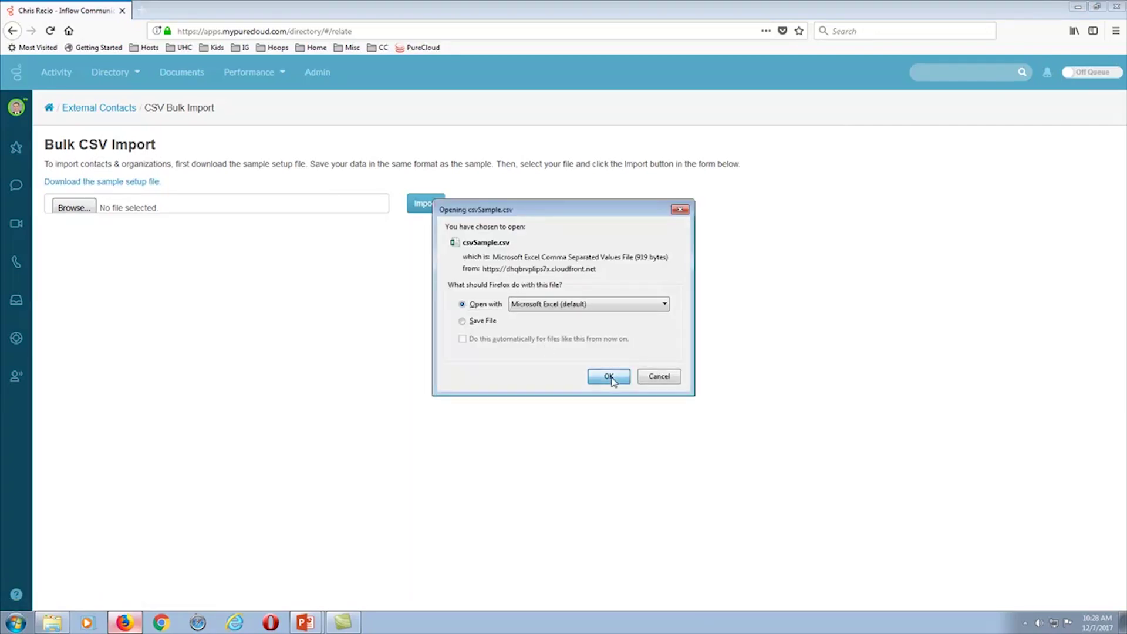
left_click(609, 377)
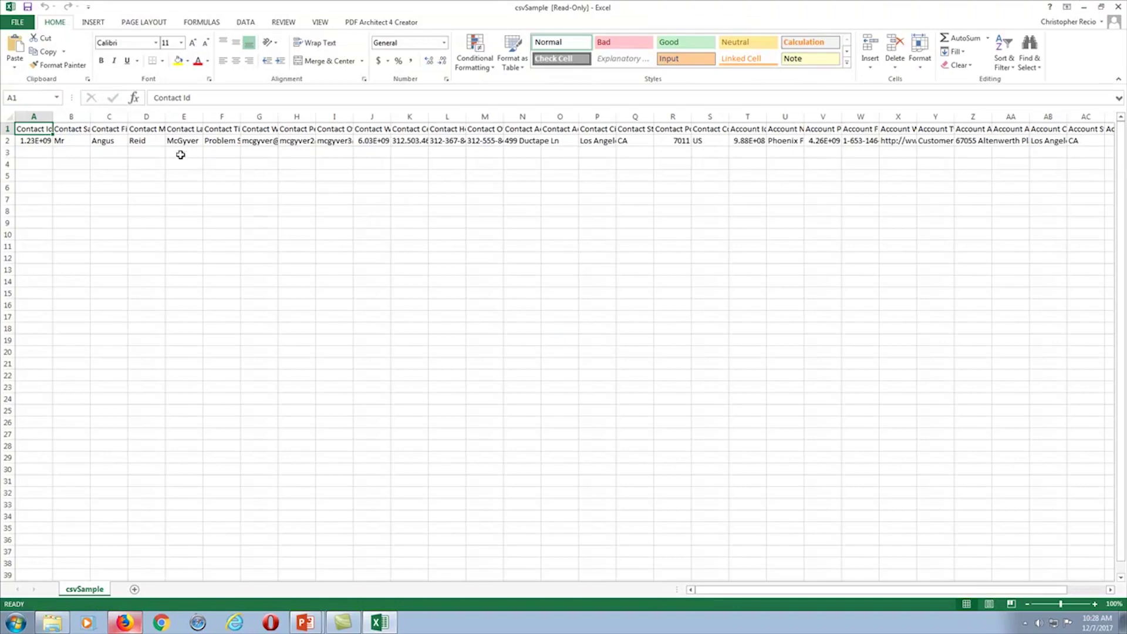
- Widen all csvSample.csv columns to read the Contact Id and name headers, then close Excel without saving
left_click(8, 116)
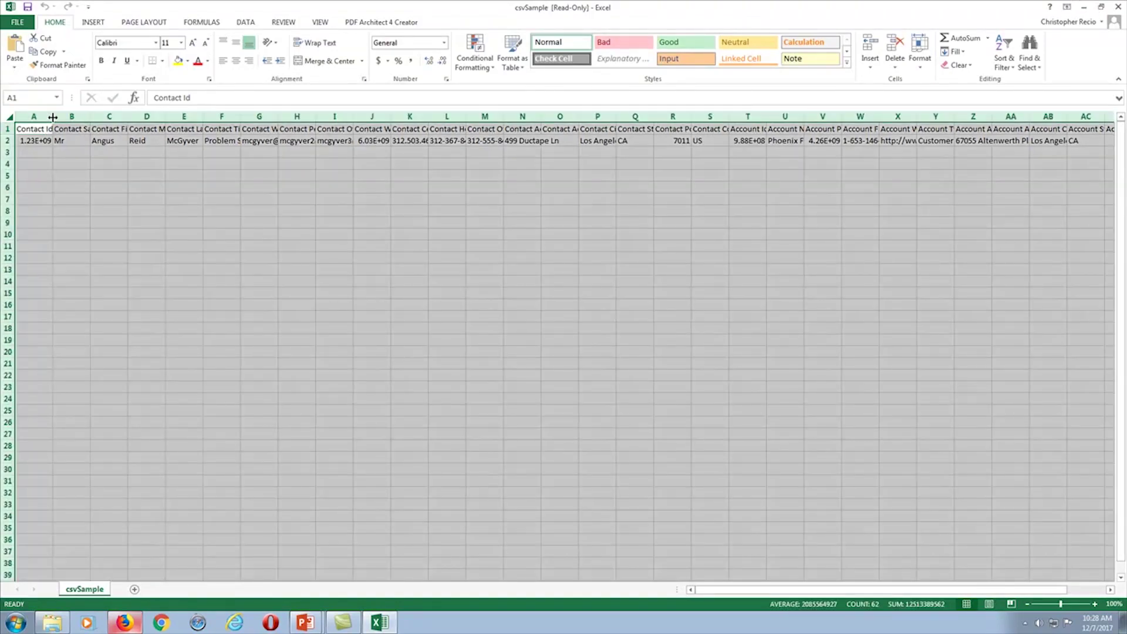
left_click_drag(51, 119, 71, 119)
left_click(111, 156)
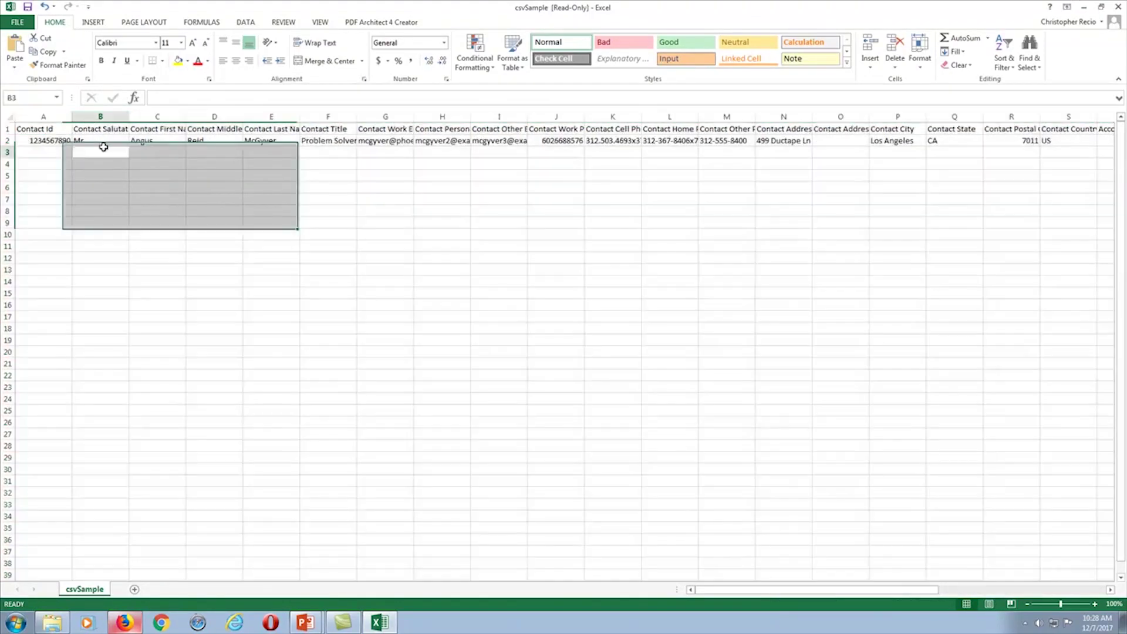
left_click(60, 130)
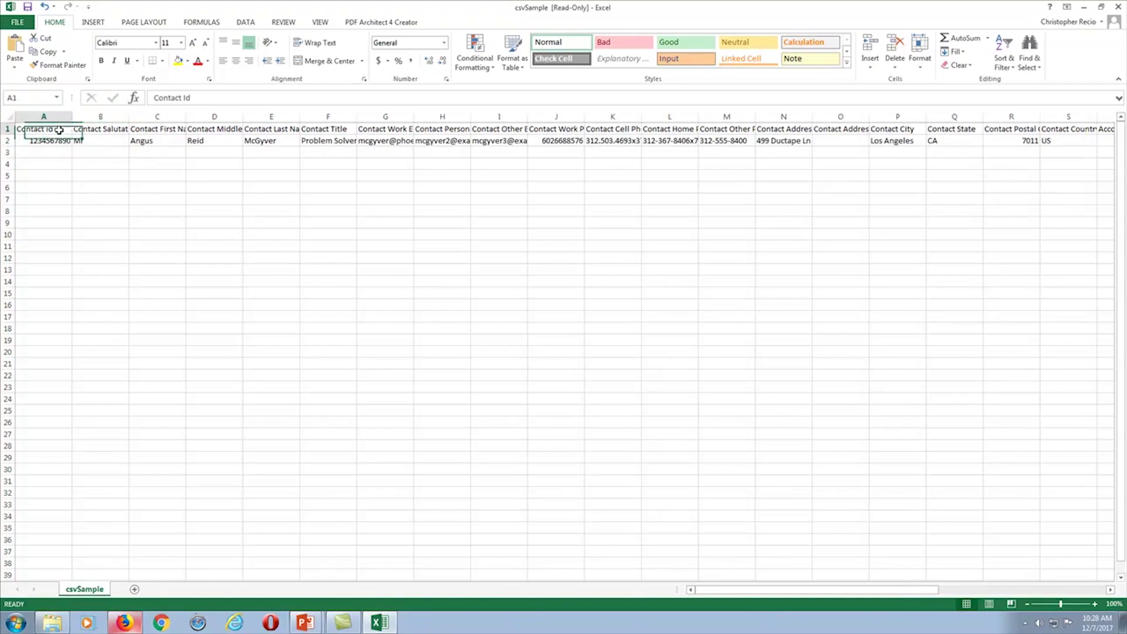
left_click(86, 131)
left_click(132, 131)
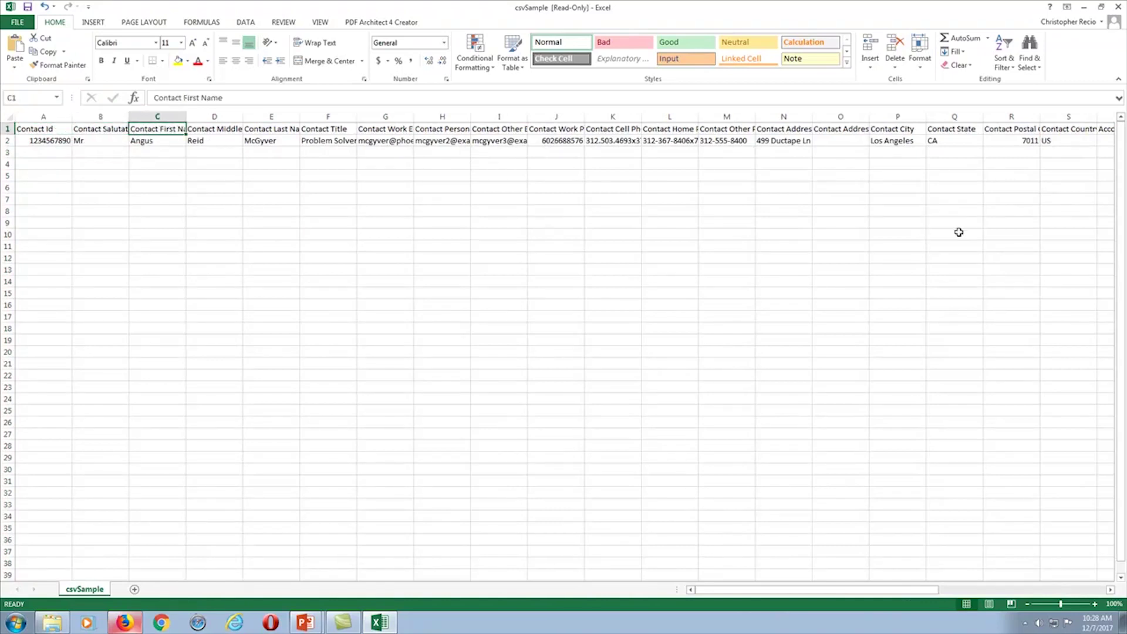
mouse_move(776, 592)
left_mouse_down()
mouse_move(964, 593)
mouse_move(778, 592)
left_mouse_up()
left_click(1118, 7)
left_click(567, 325)
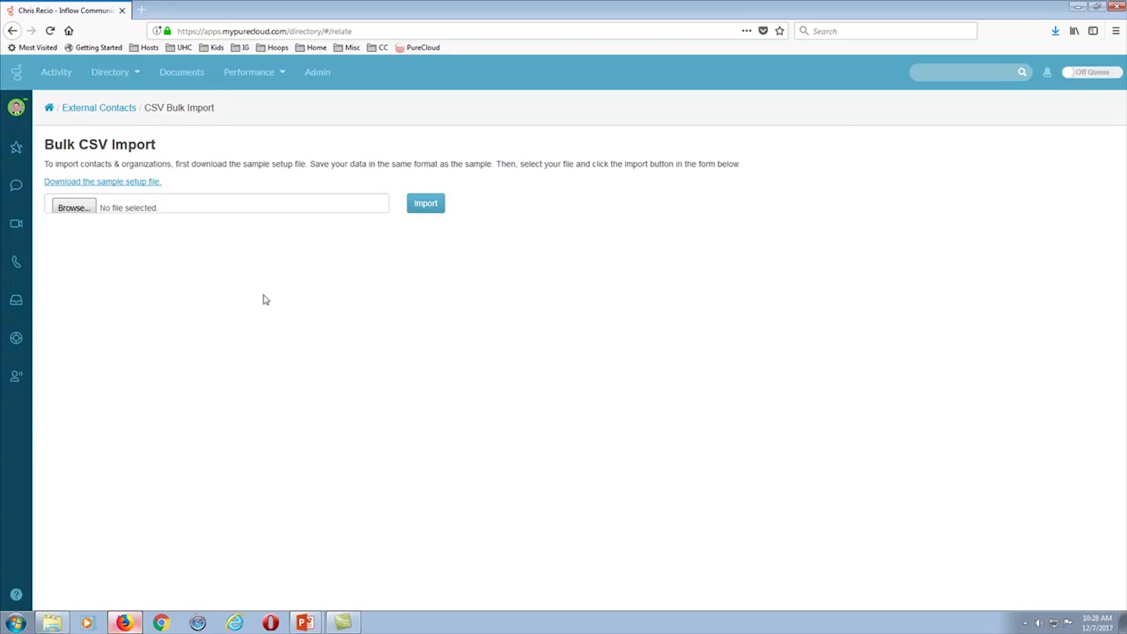
- Reopen the CEO contact's record from External Contacts and call their Work number
left_click(94, 109)
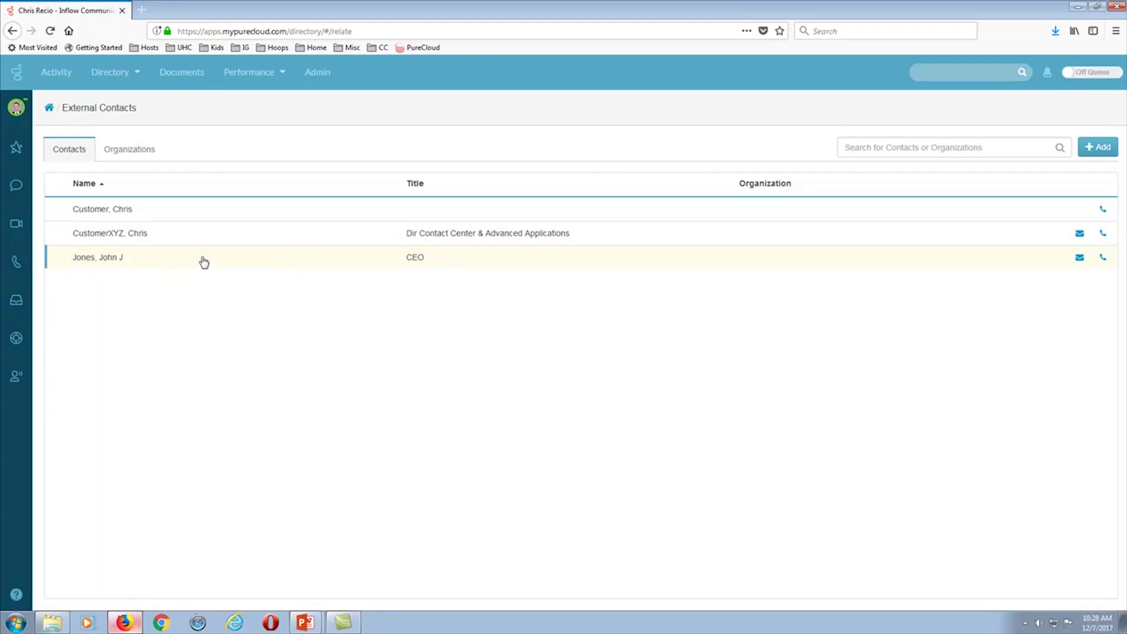
left_click(95, 264)
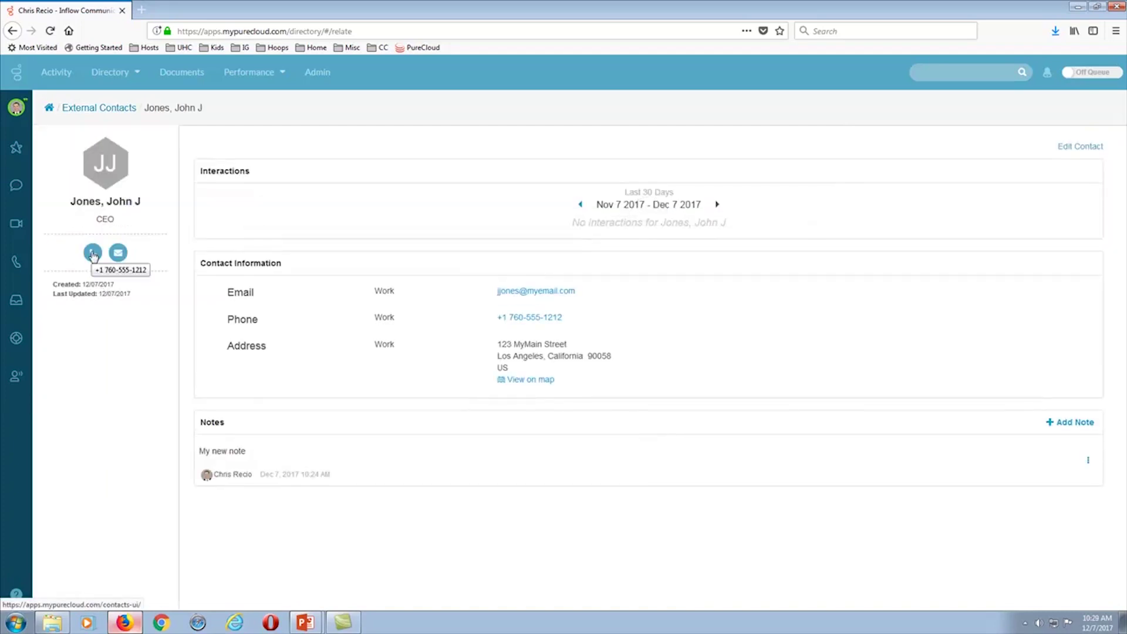
left_click(93, 253)
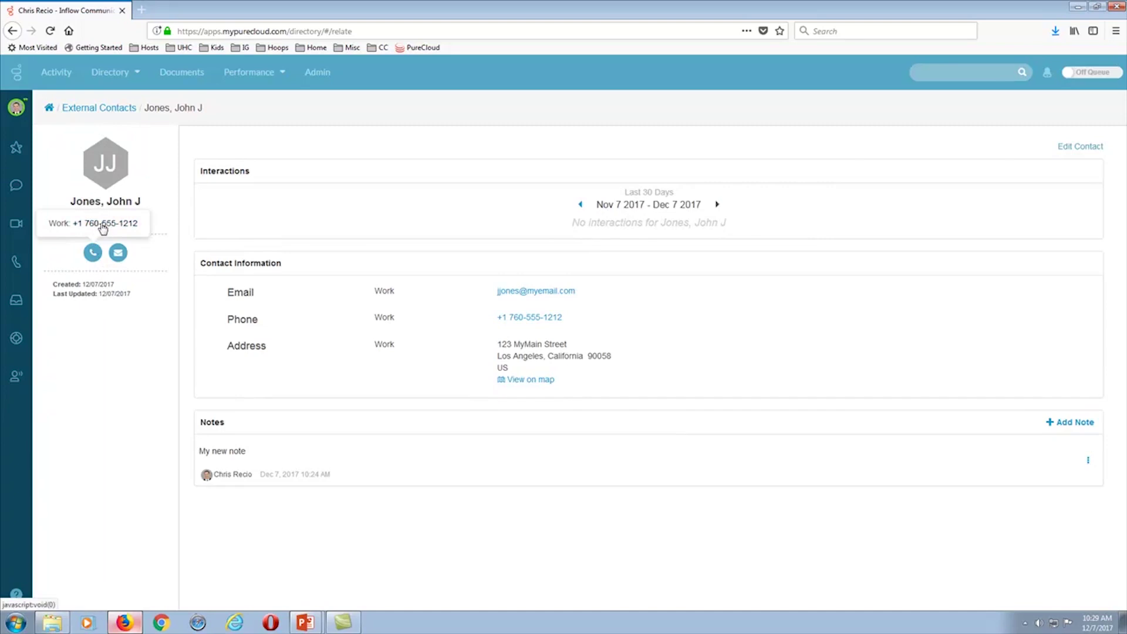
left_click(103, 225)
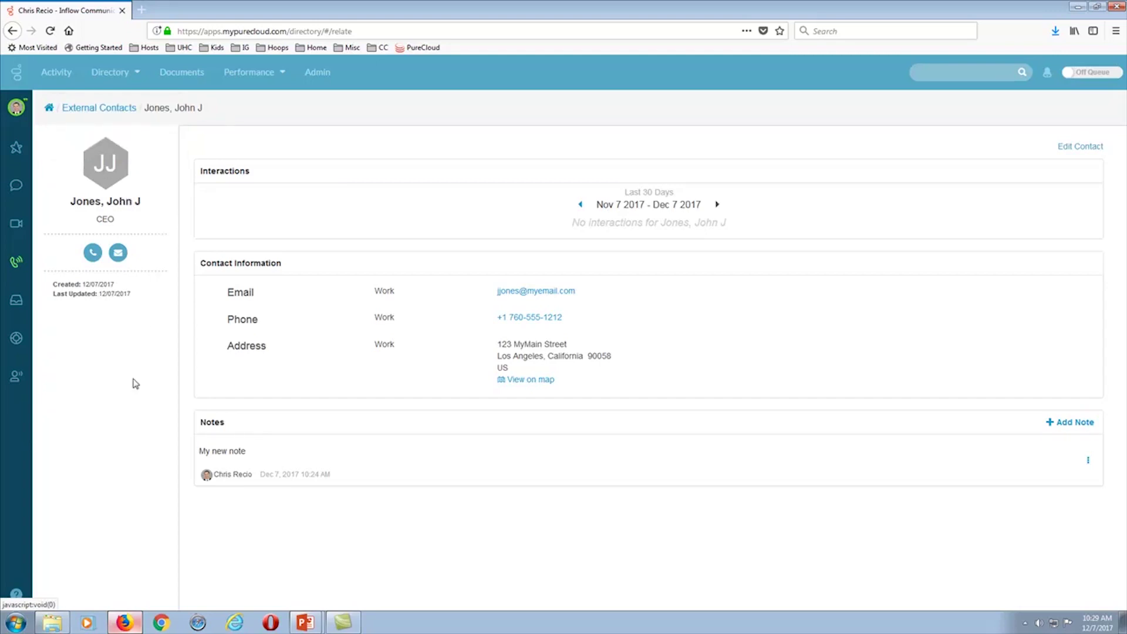
- Cancel the e-mail to the CEO contact and return to the three-contact External Contacts list
left_click(118, 253)
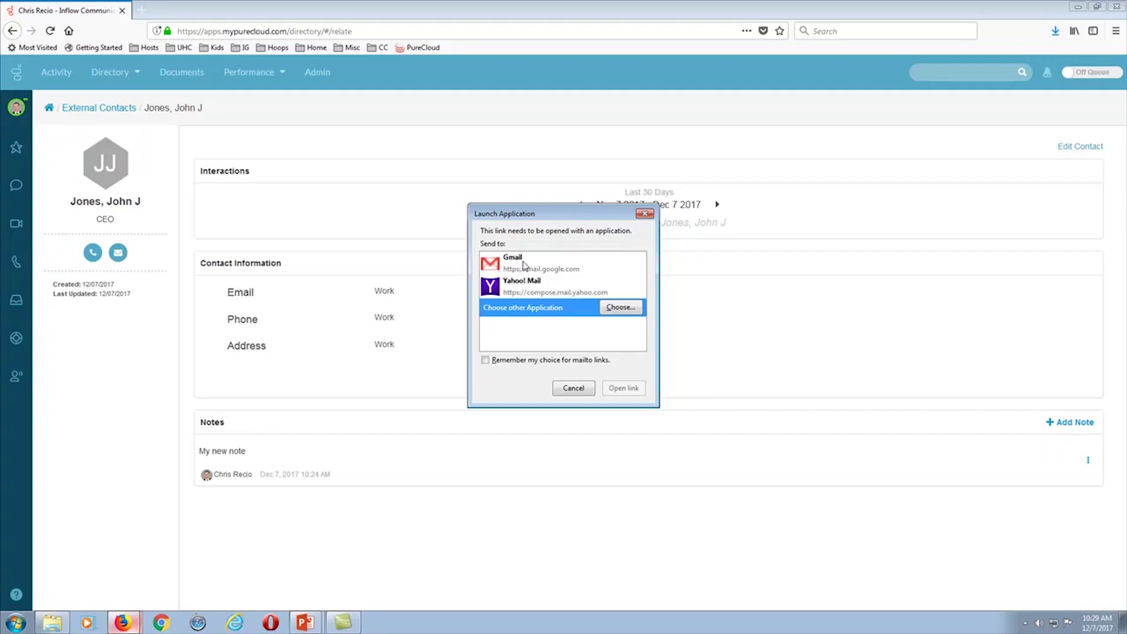
left_click(574, 388)
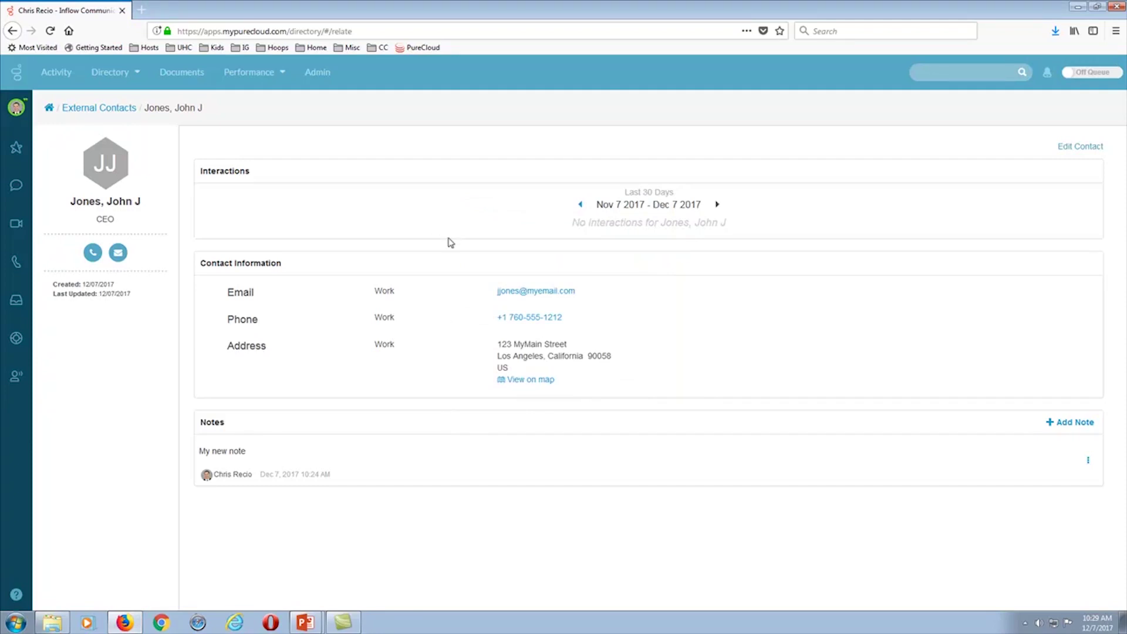
left_click(88, 109)
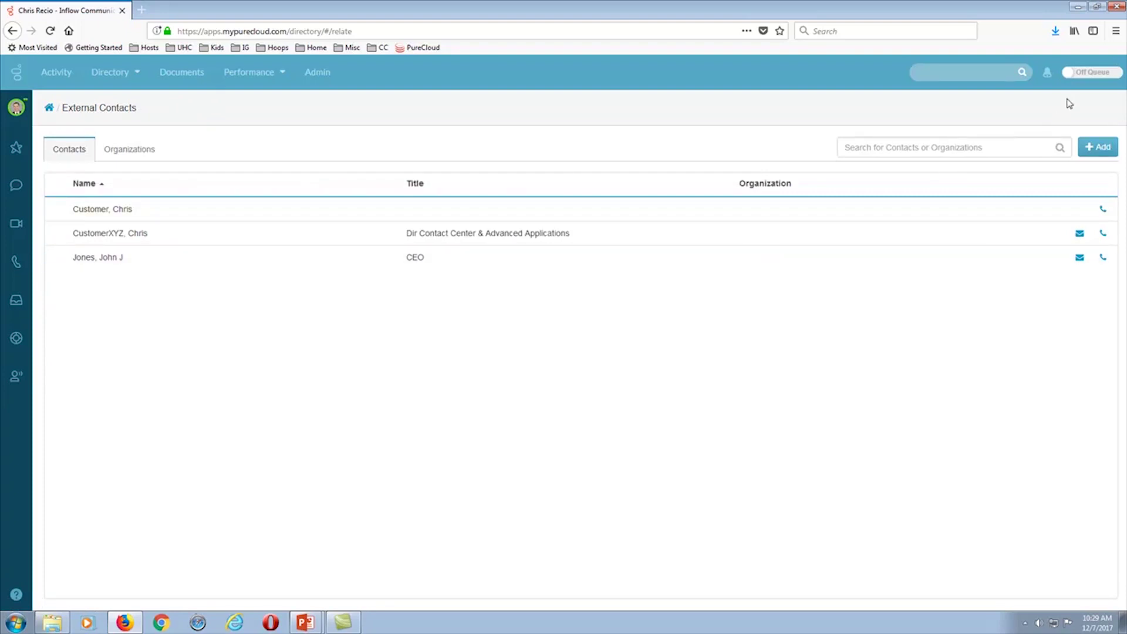
- Switch from Off Queue to On Queue and close the External Contacts pane to receive the DemoQueue call
left_click(1079, 72)
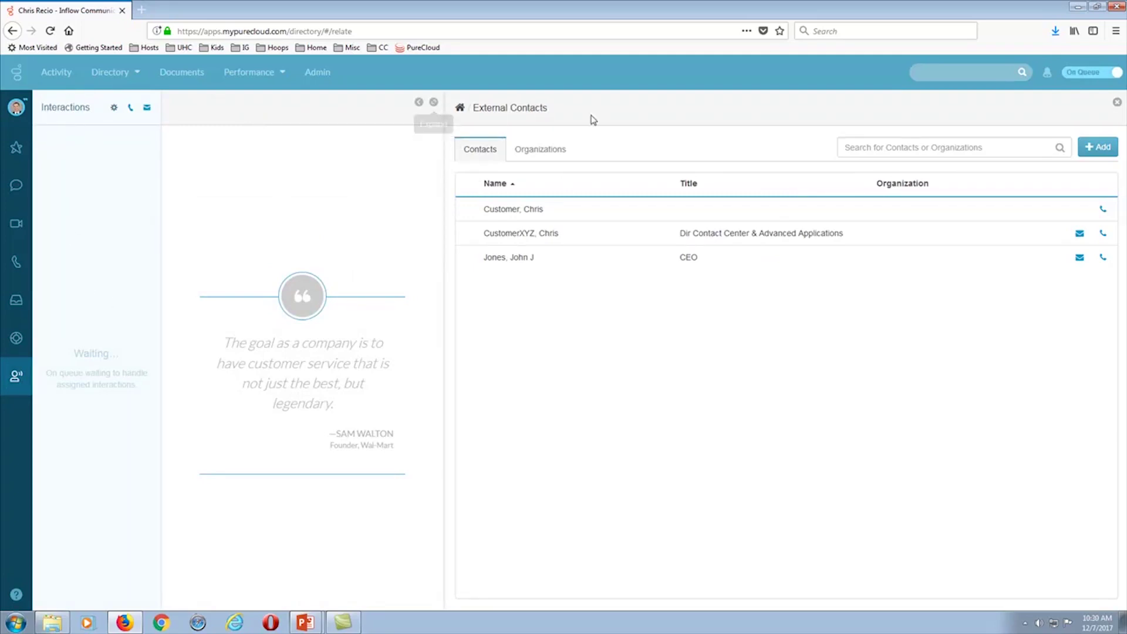
left_click(435, 103)
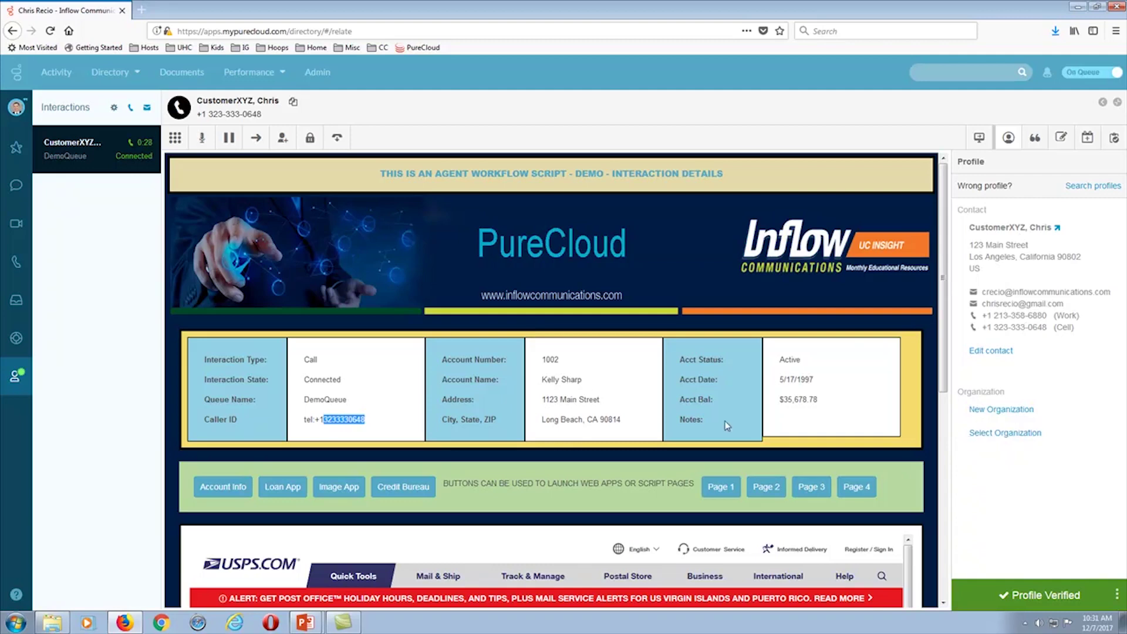
- Open the caller's external contact record and scroll through its Interactions and Contact Information
left_click(1058, 229)
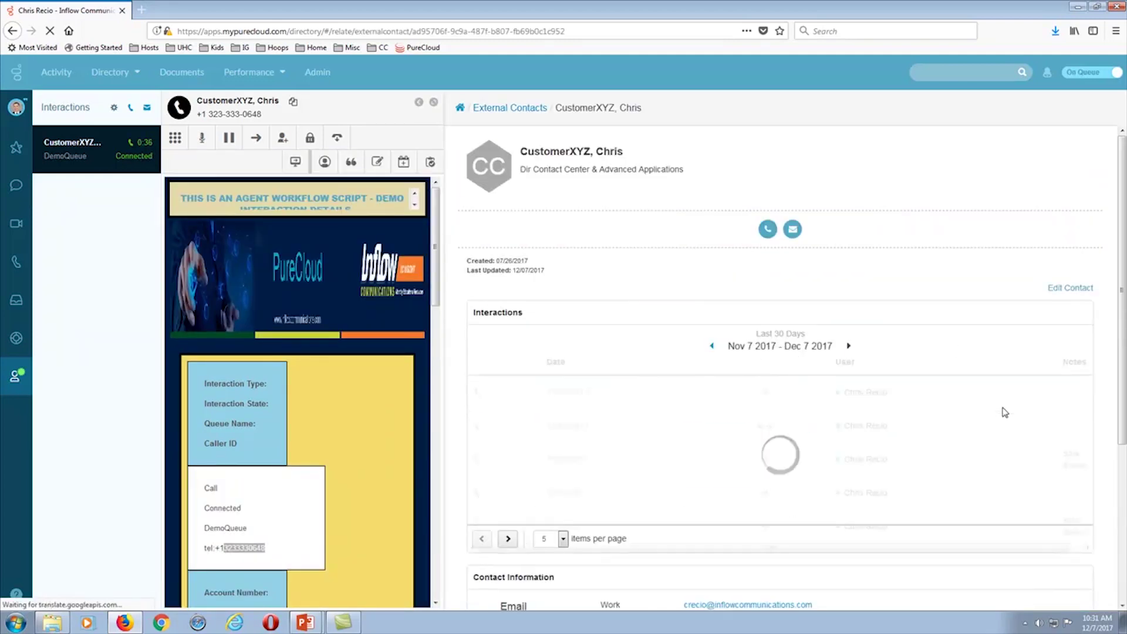
scroll(989, 407, "down", 5)
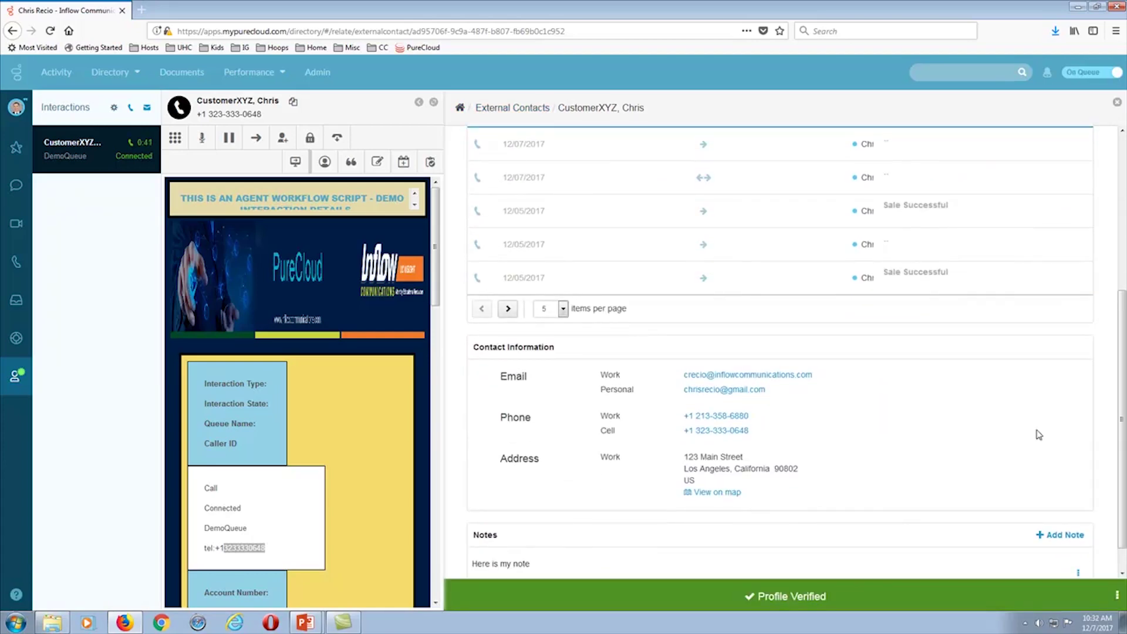
scroll(1033, 432, "up", 3)
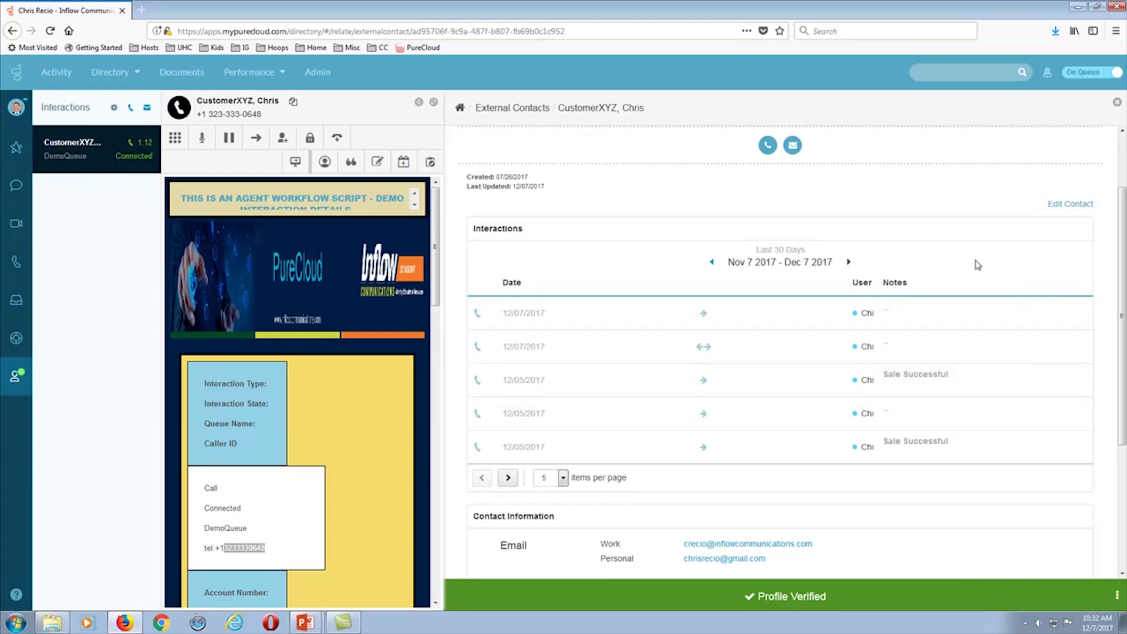
- Close the caller's record, place the DemoQueue call on hold and start a consult transfer
left_click(1117, 102)
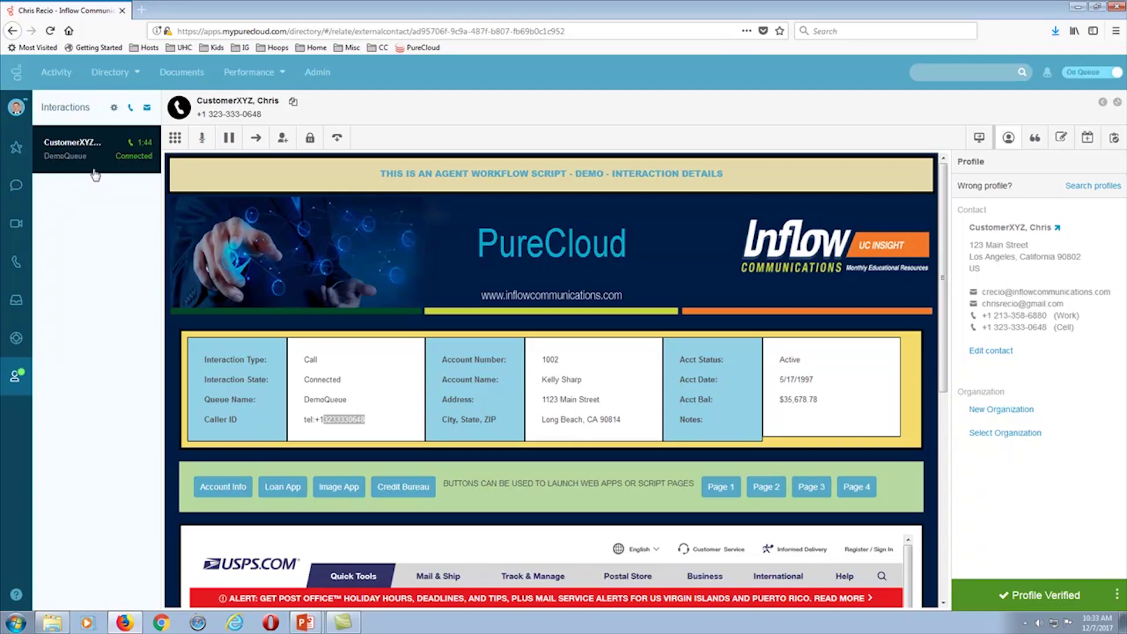
left_click(230, 139)
left_click(283, 140)
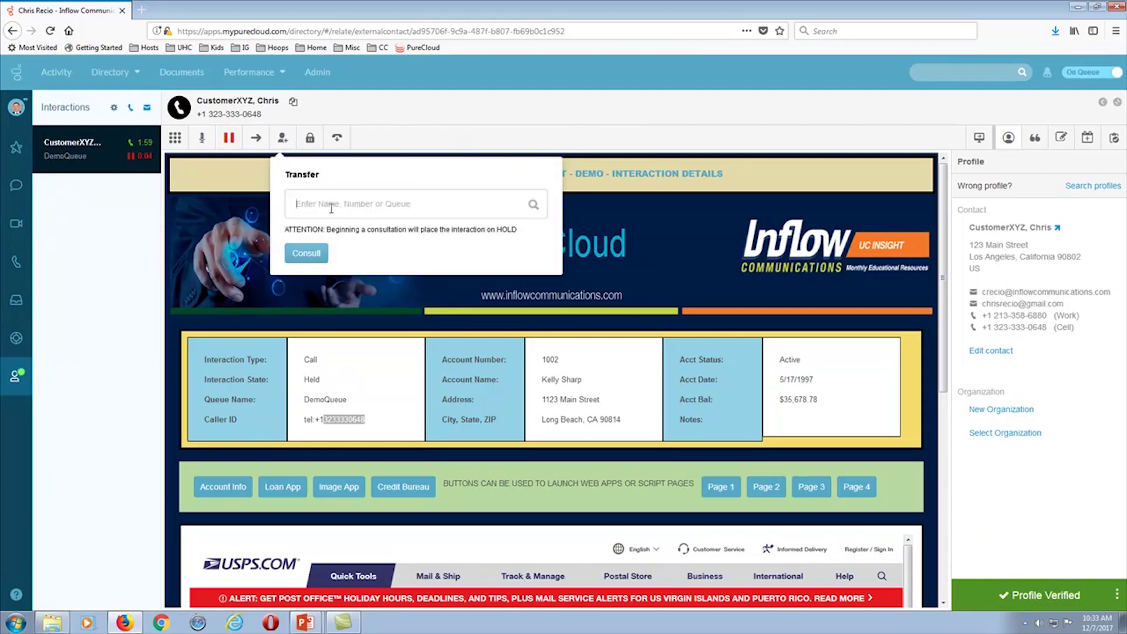
- Search the contact's name and pick the other matching external contact's number as the transfer target
type("Chri")
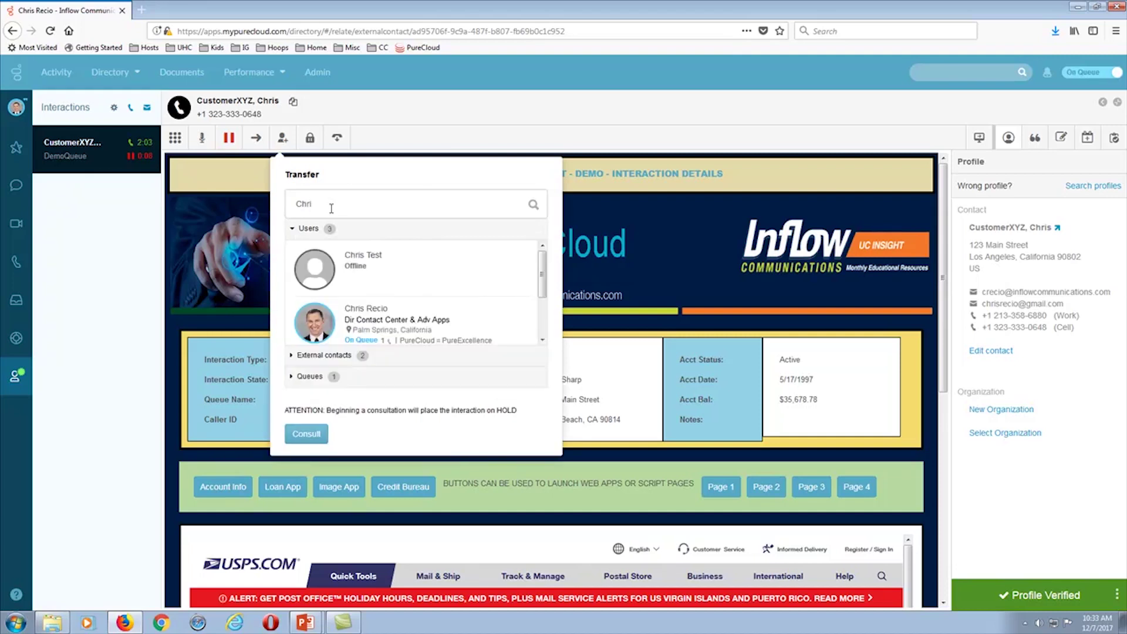
left_click(291, 232)
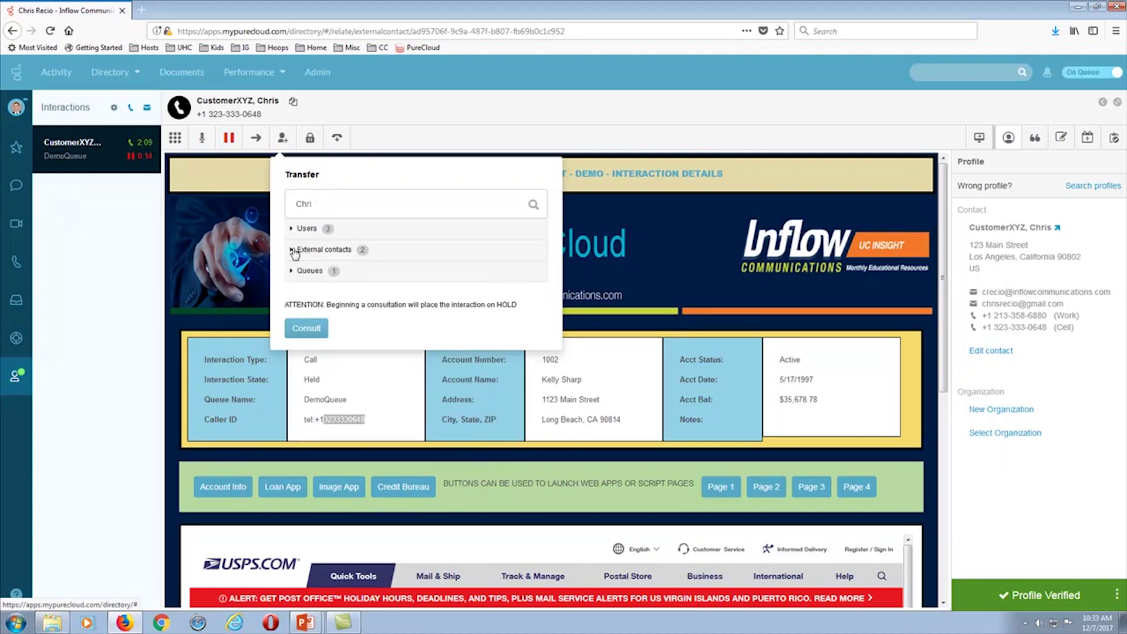
left_click(297, 253)
scroll(542, 311, "down", 1)
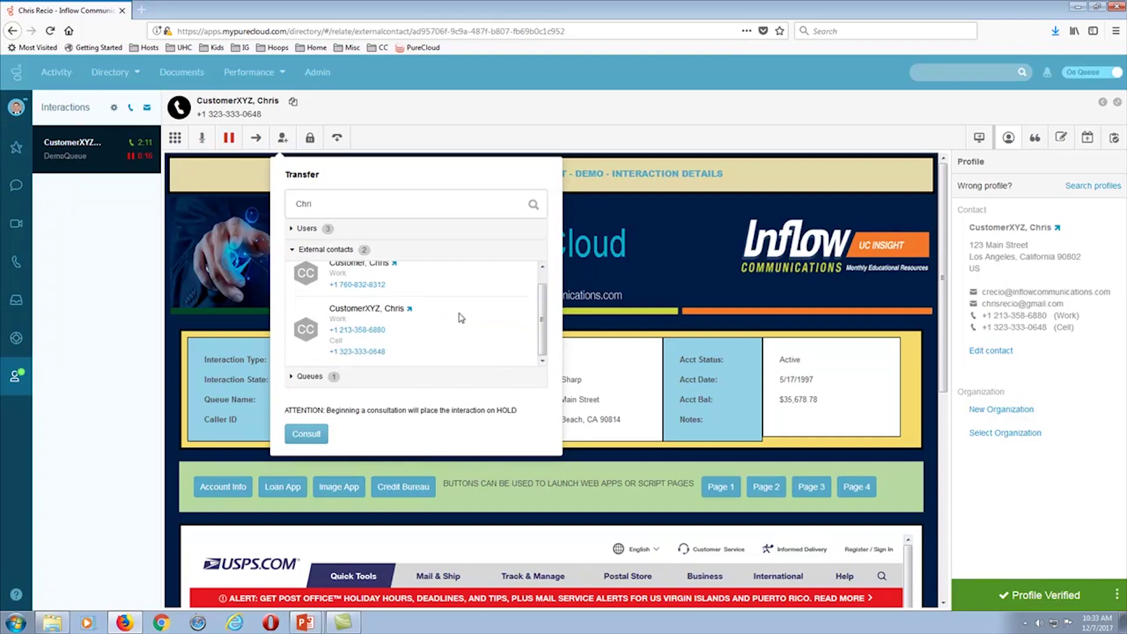
left_click(366, 288)
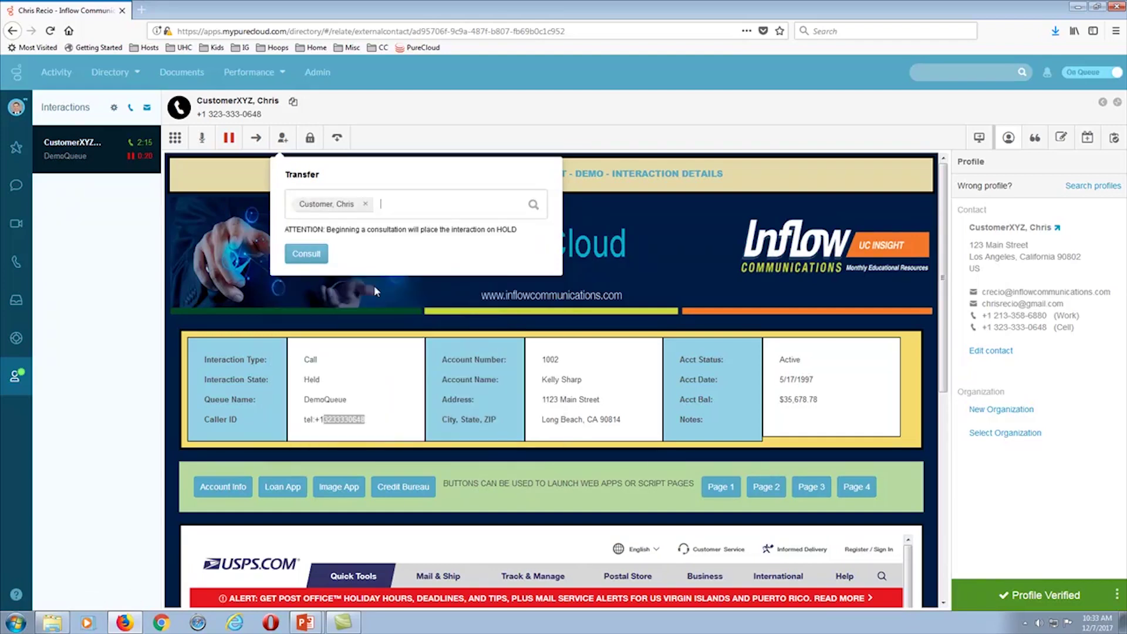
- Start a consult call with the selected external contact, then cancel the transfer to return to the DemoQueue caller
left_click(306, 253)
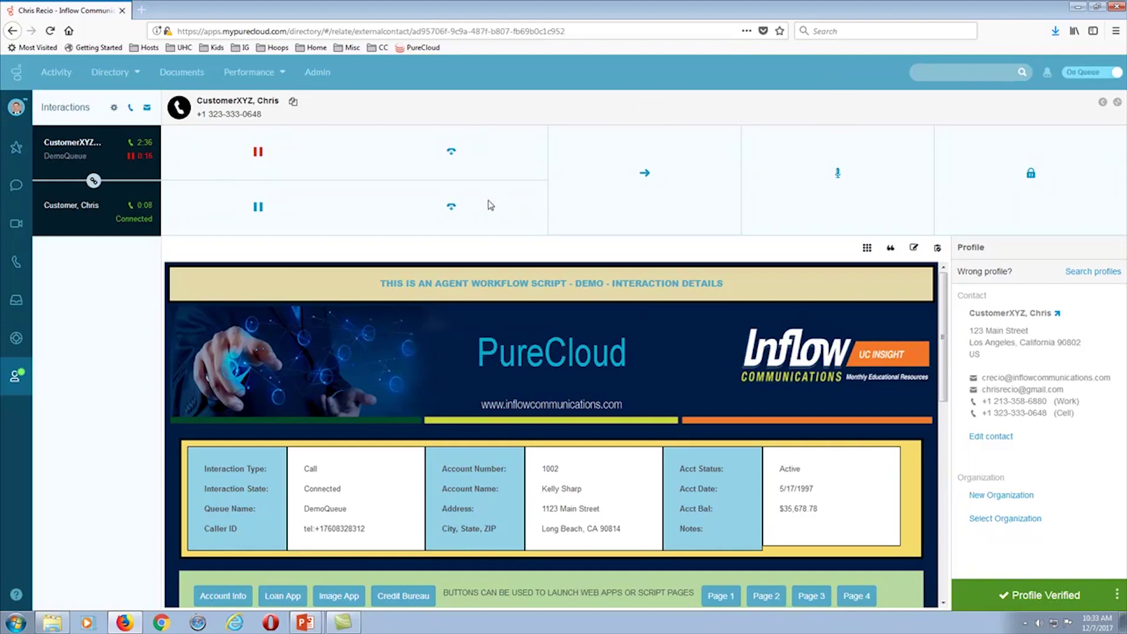
left_click(451, 209)
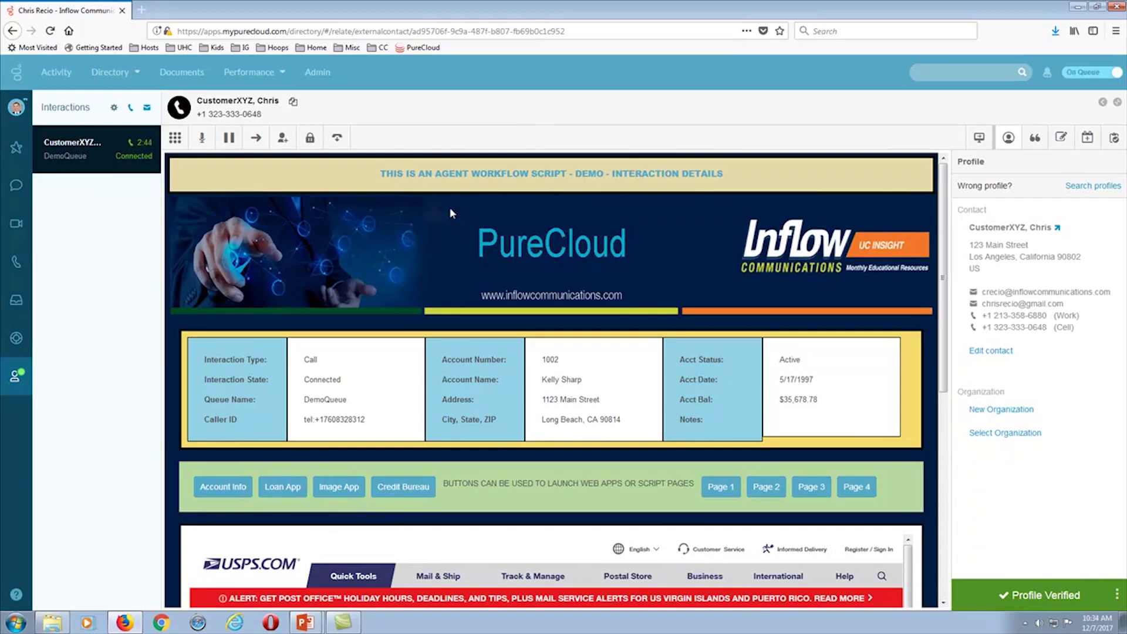
- Open the Directory menu to show My Organization and External Contacts during the call
left_click(136, 76)
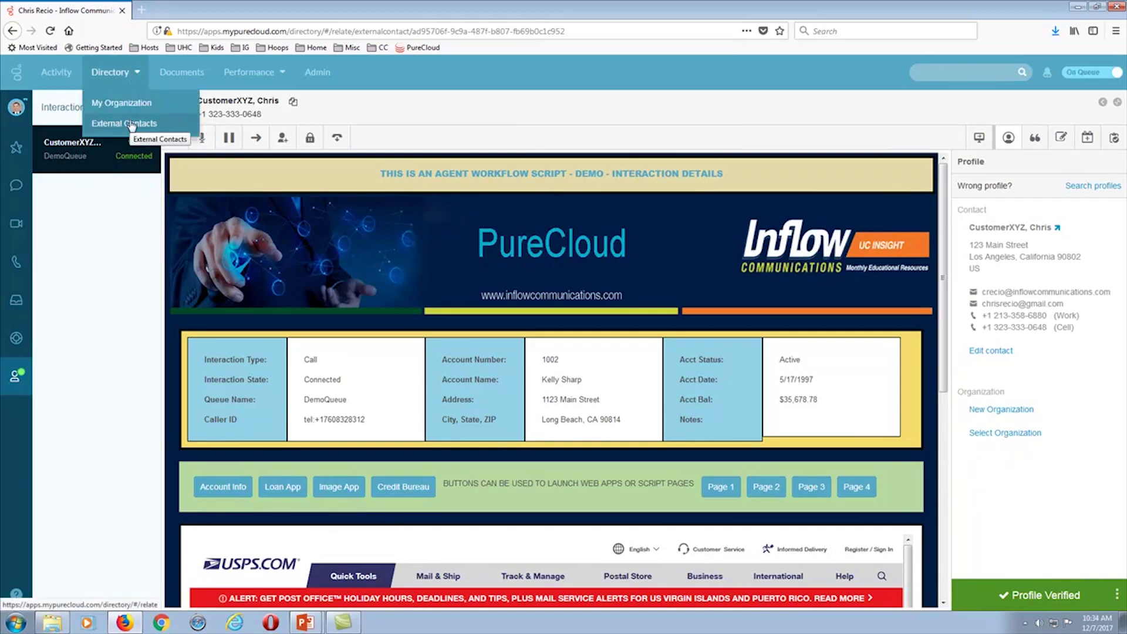
left_click(124, 76)
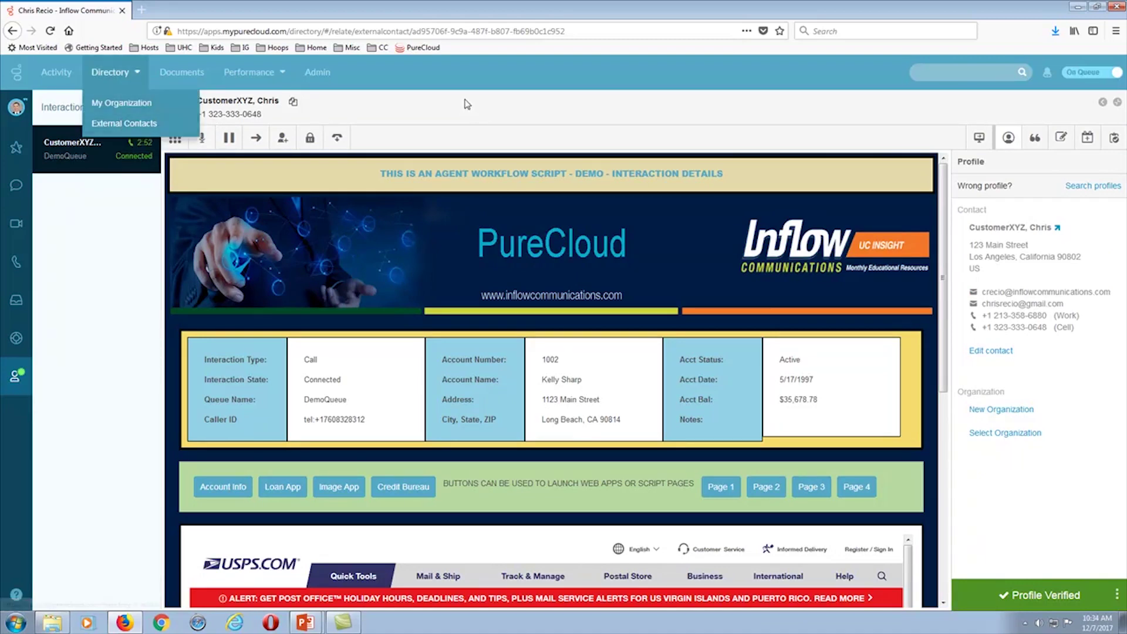